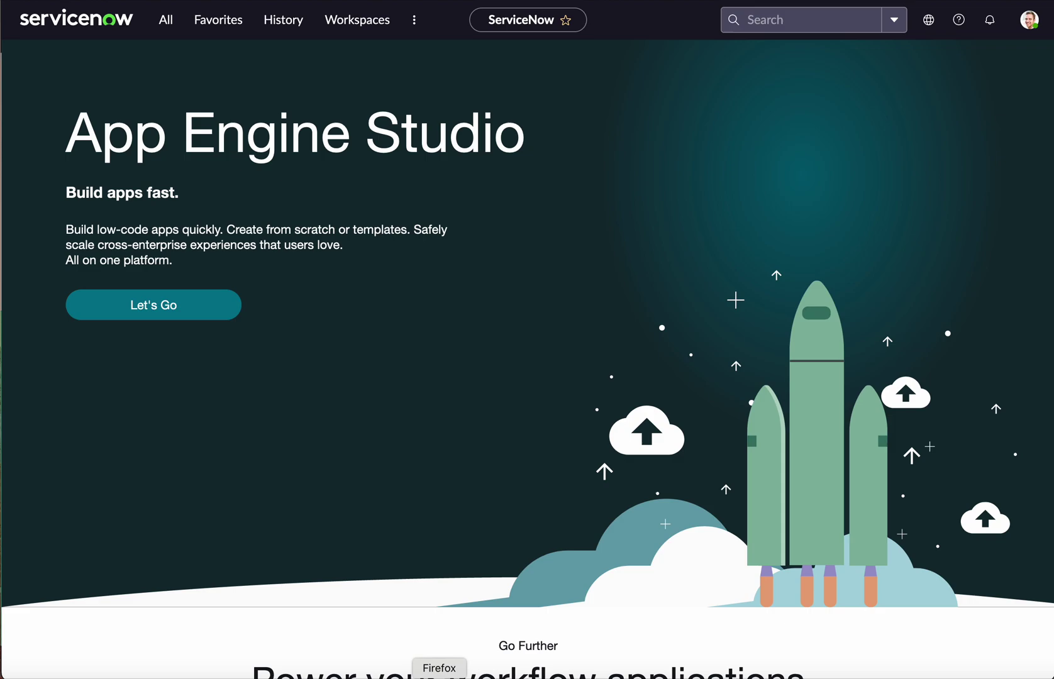
# Filter the All menu for 'reports' and choose Reports > Create New.
pyautogui.click(165, 25)
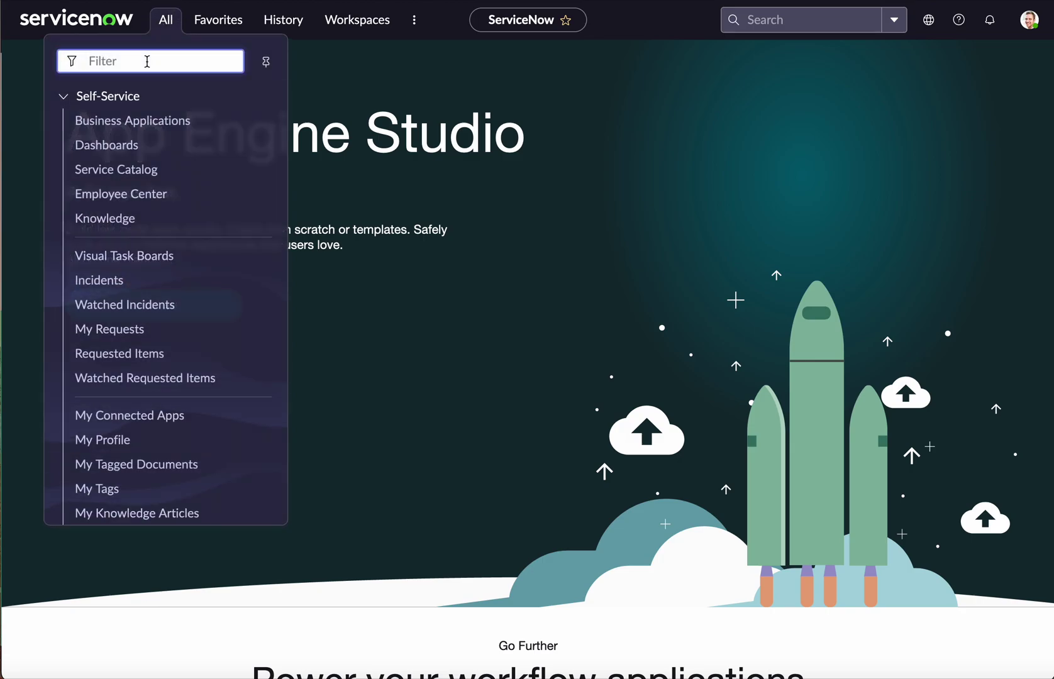
pyautogui.write('reports')
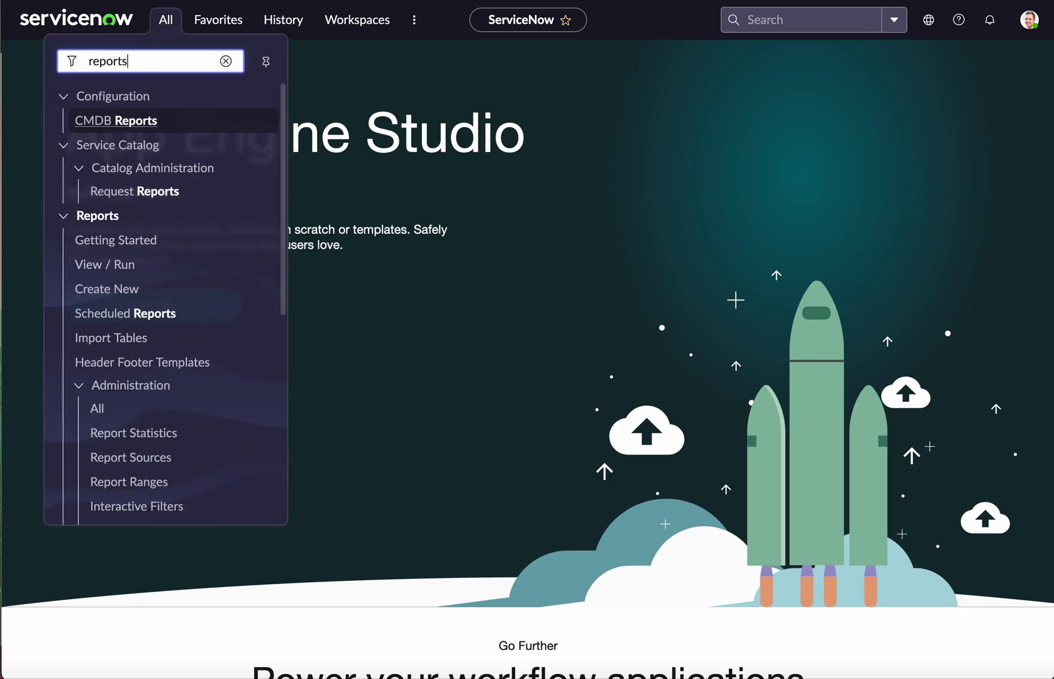
pyautogui.click(118, 295)
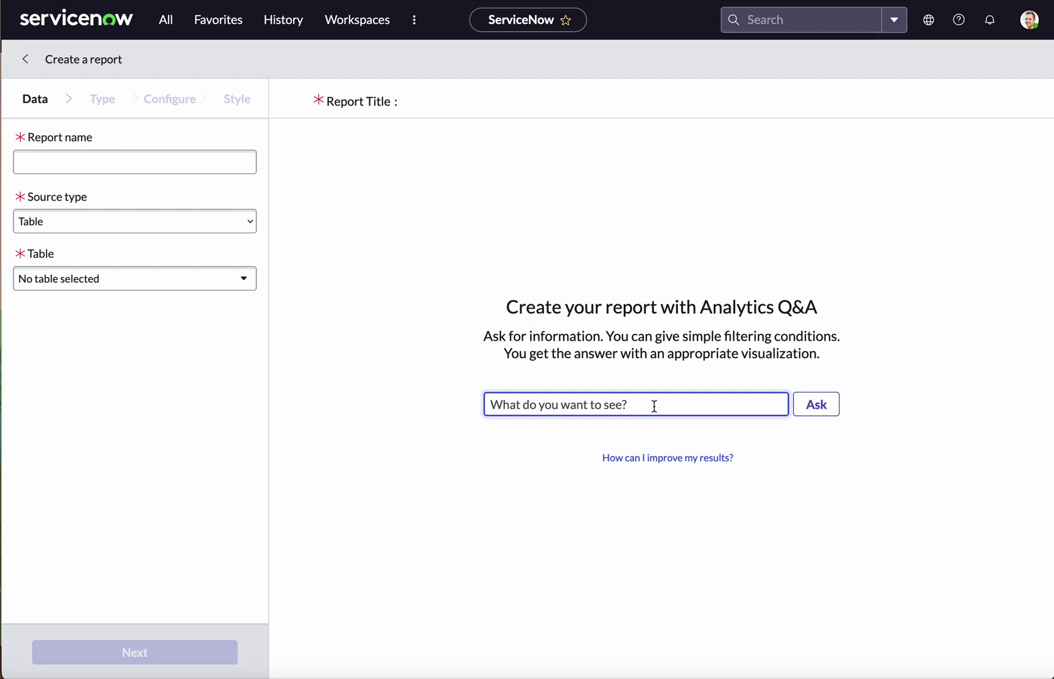
# Name the report 'Active Incidents by Priority' with source type Table and the Incident table.
pyautogui.write('incidents')
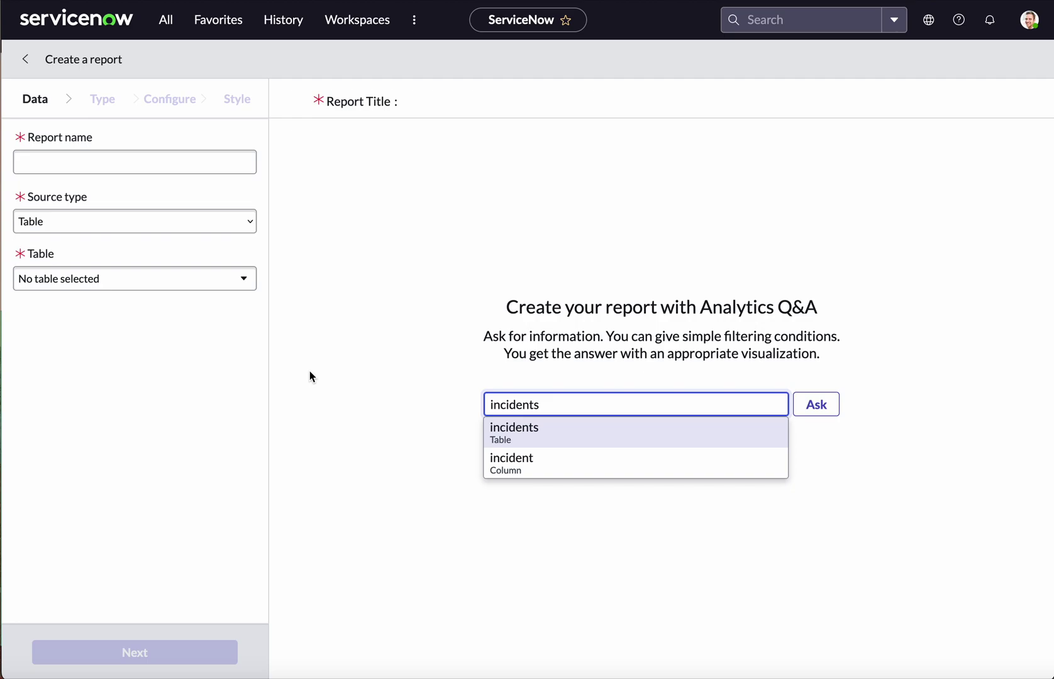
pyautogui.click(181, 161)
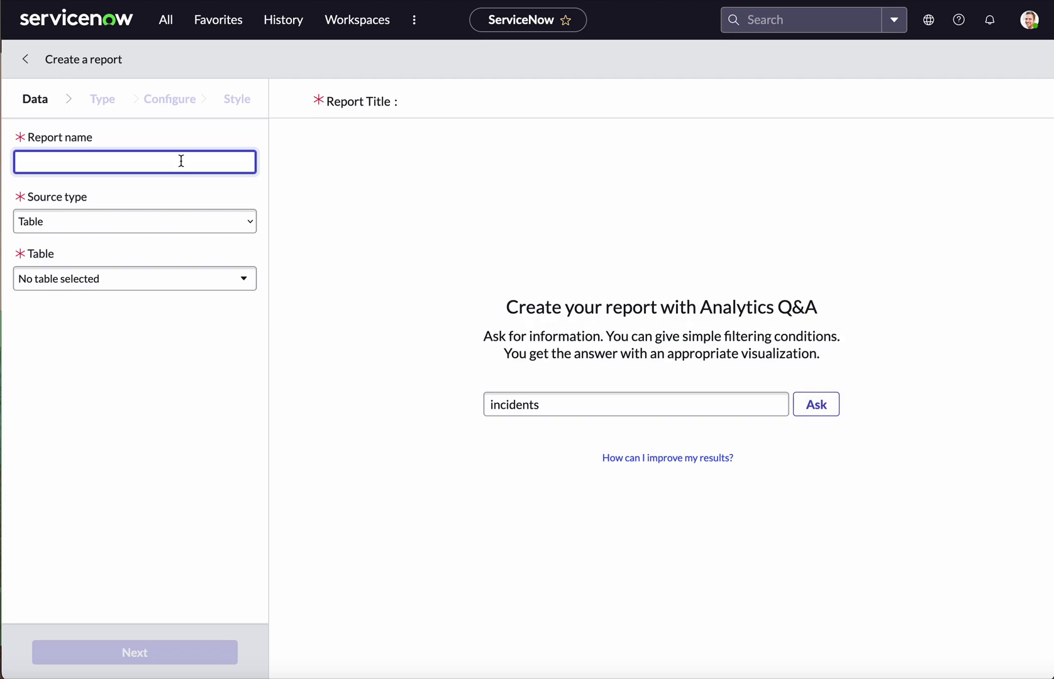
pyautogui.write('Active Incidents')
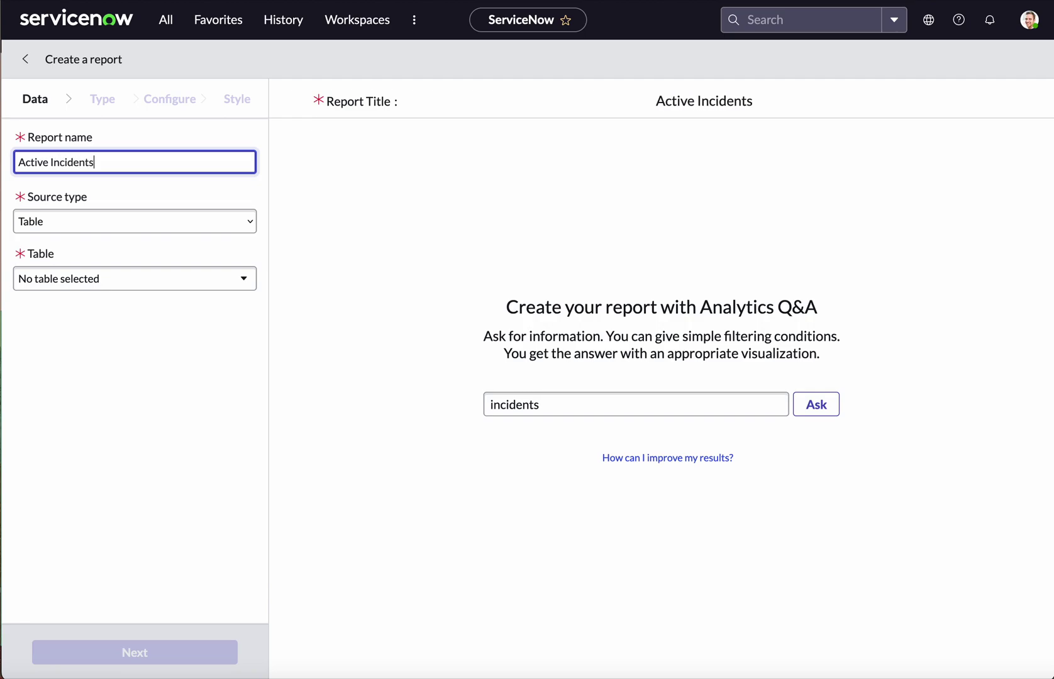
pyautogui.write(' by Priority')
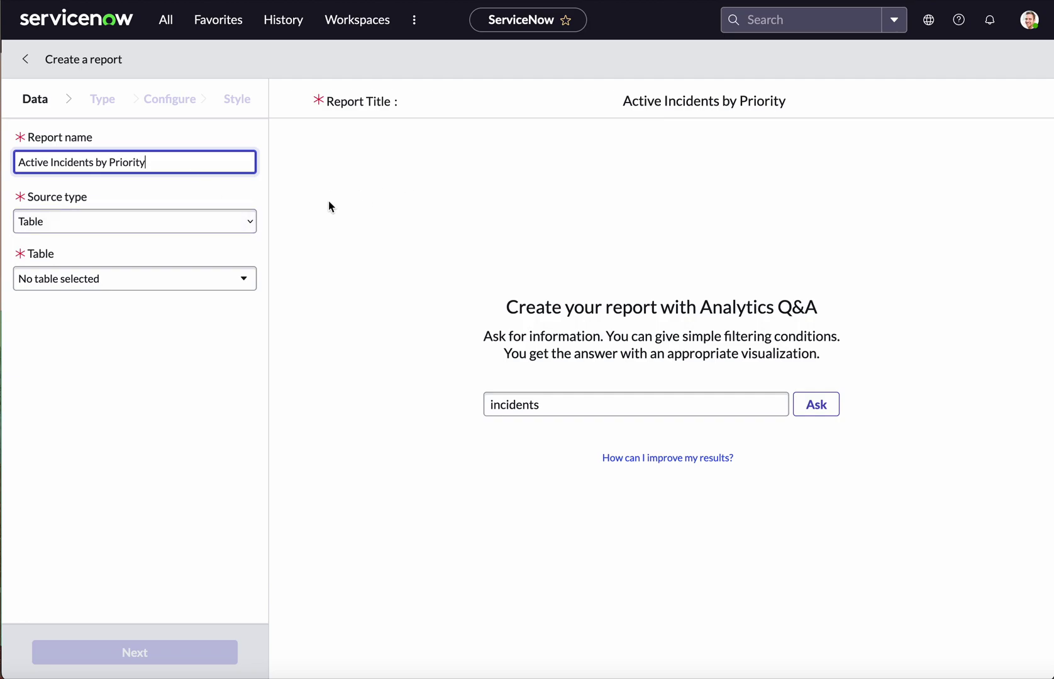
pyautogui.click(183, 220)
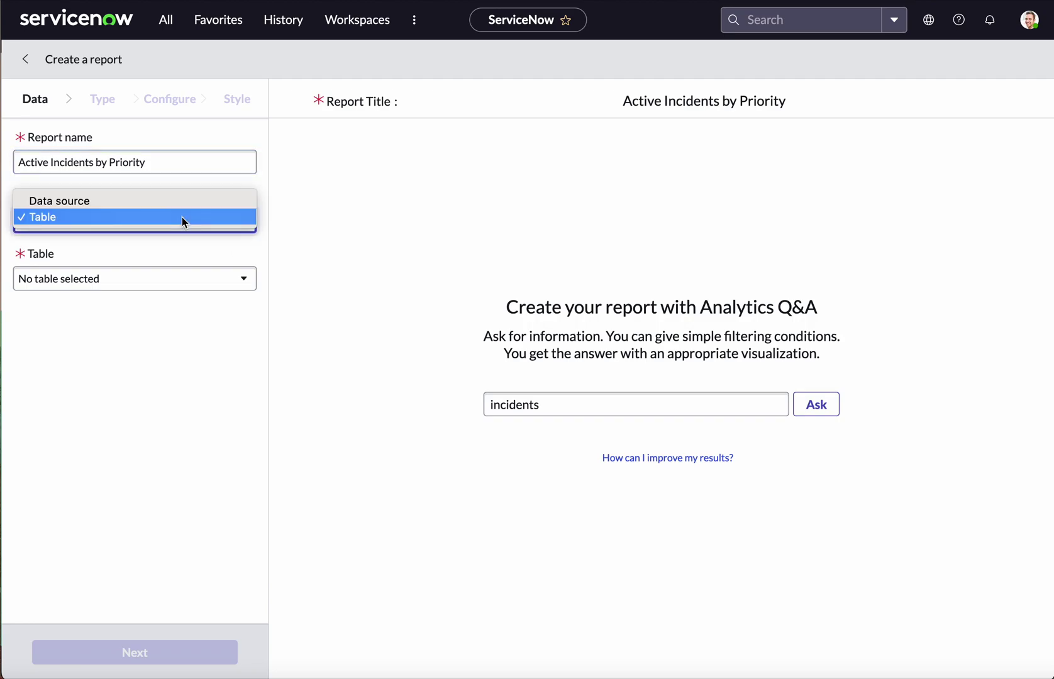
pyautogui.click(182, 217)
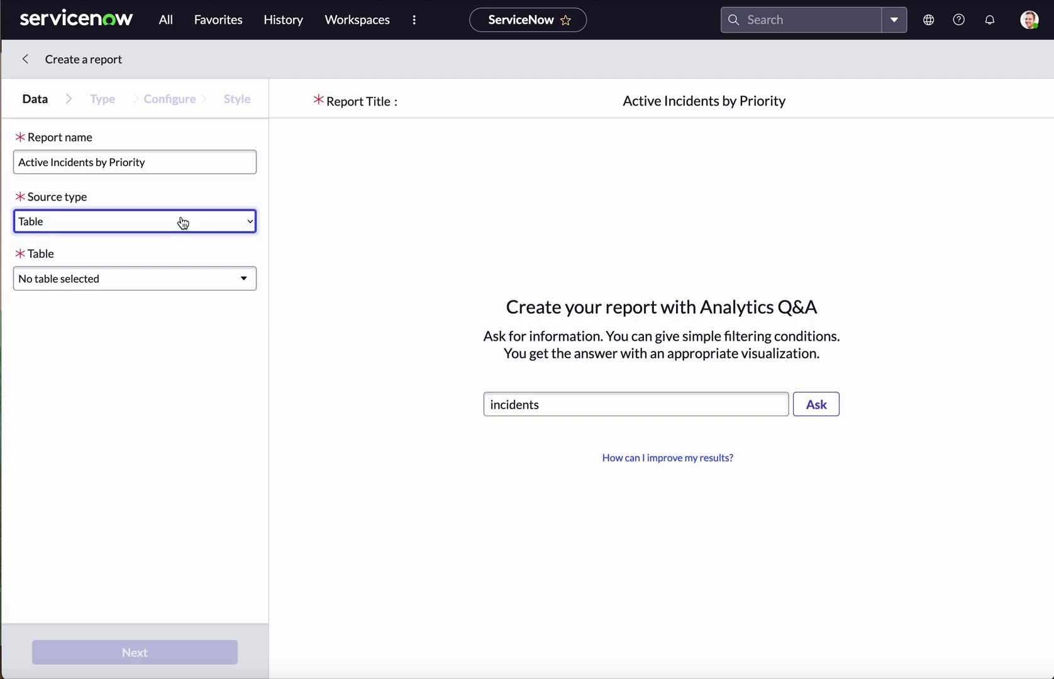
pyautogui.click(187, 273)
pyautogui.write('inci')
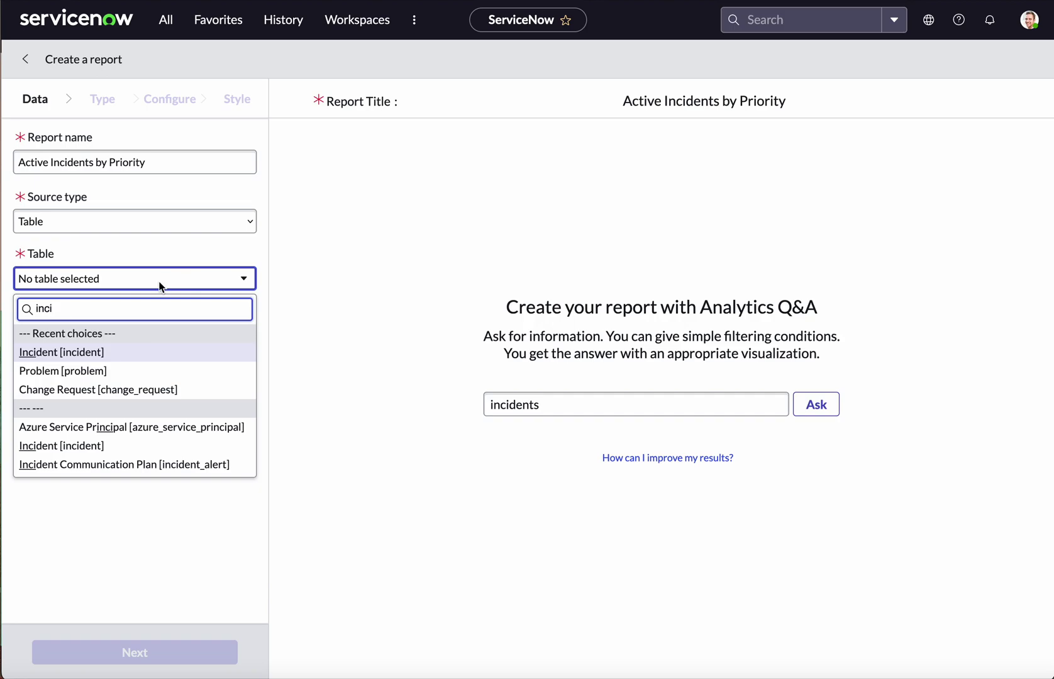
pyautogui.click(88, 351)
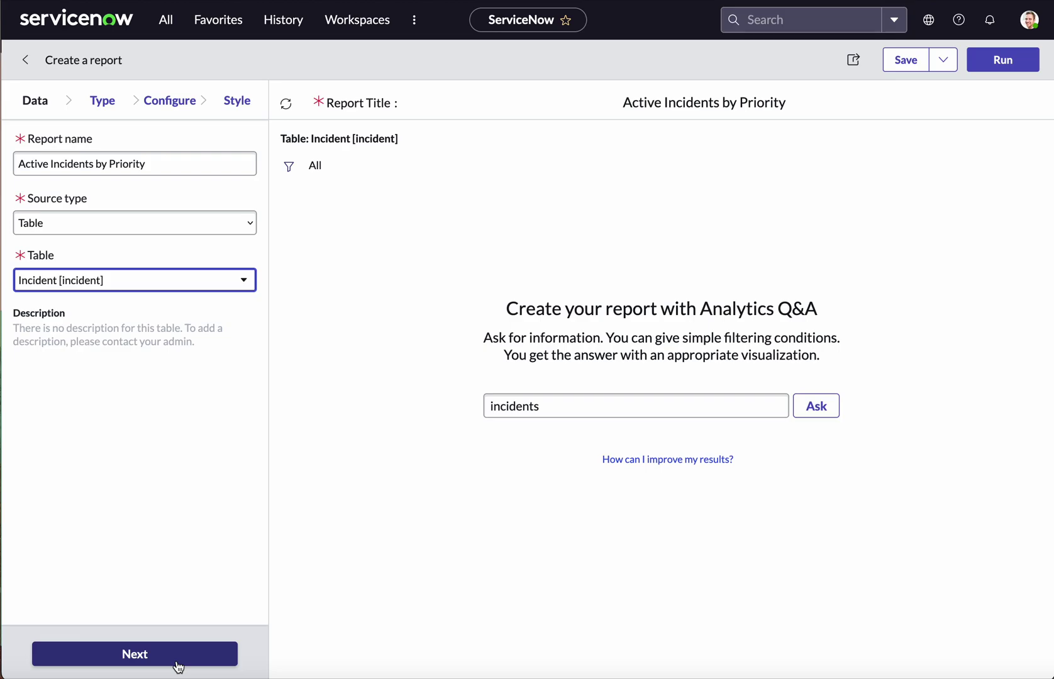
# Choose the Pie chart type under Pies and Donuts for the report.
pyautogui.click(154, 662)
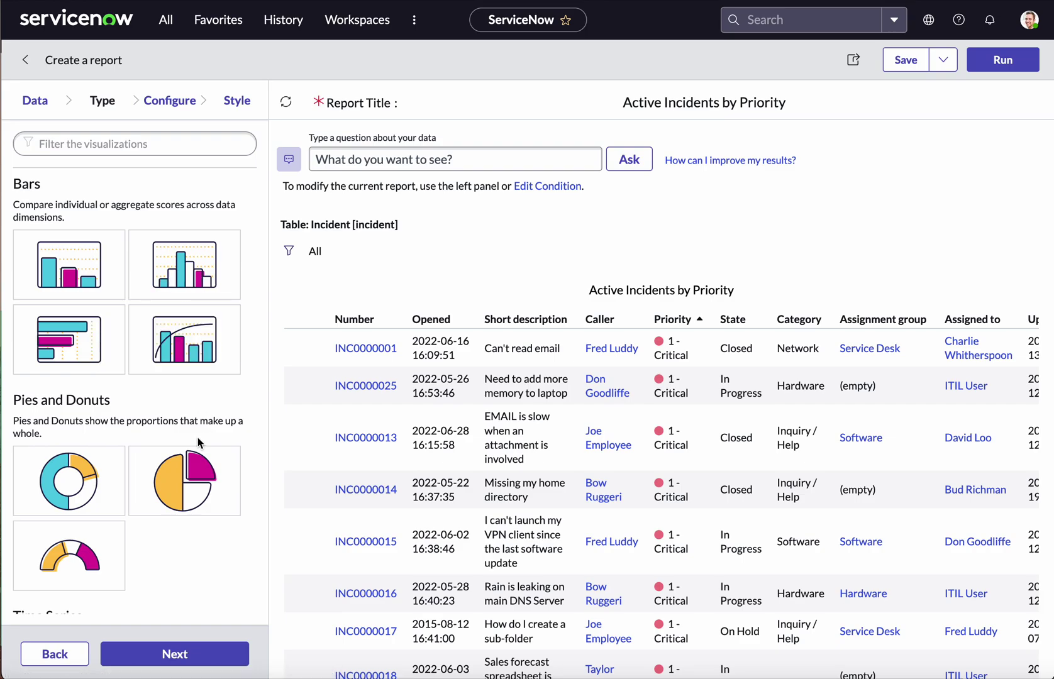
pyautogui.scroll(-8, 197, 442)
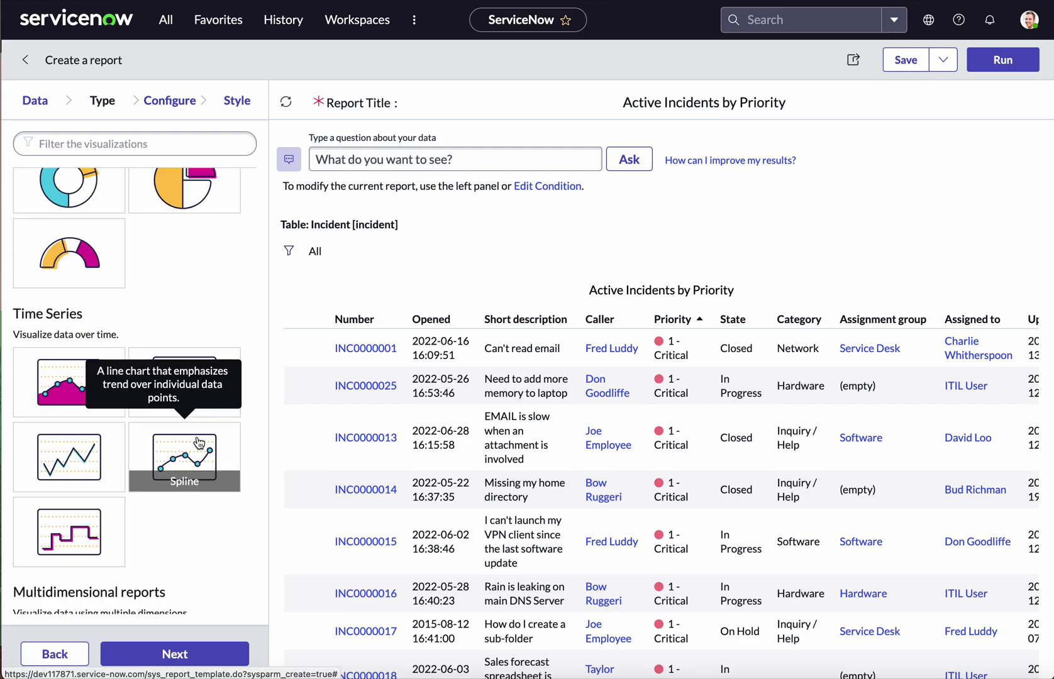
pyautogui.scroll(-10, 196, 436)
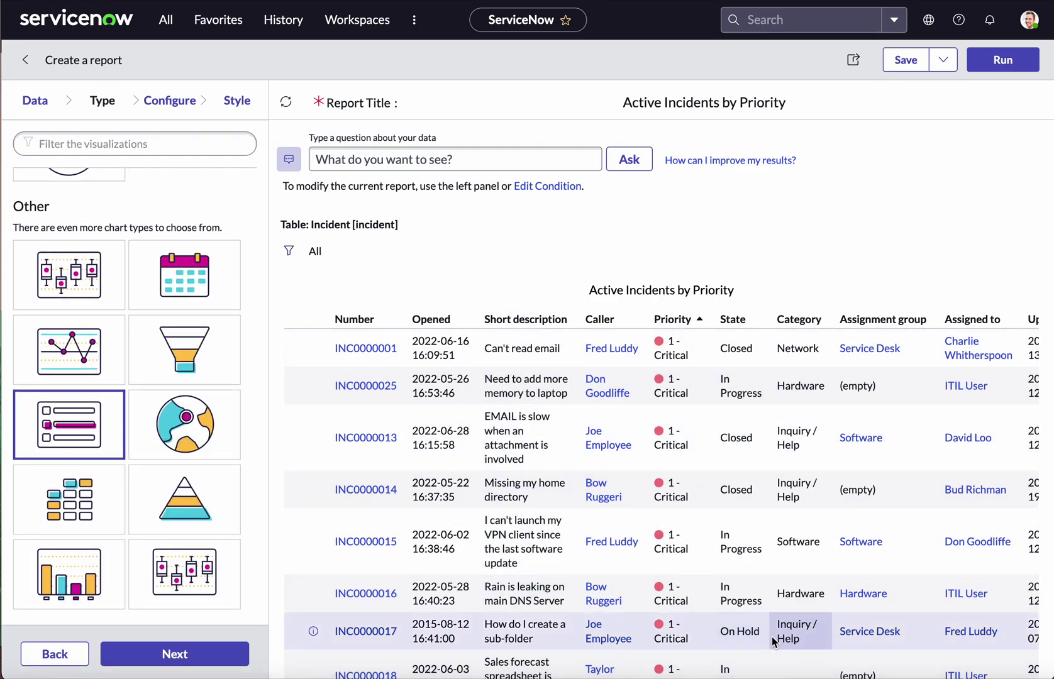
pyautogui.scroll(1, 136, 428)
pyautogui.scroll(10, 136, 428)
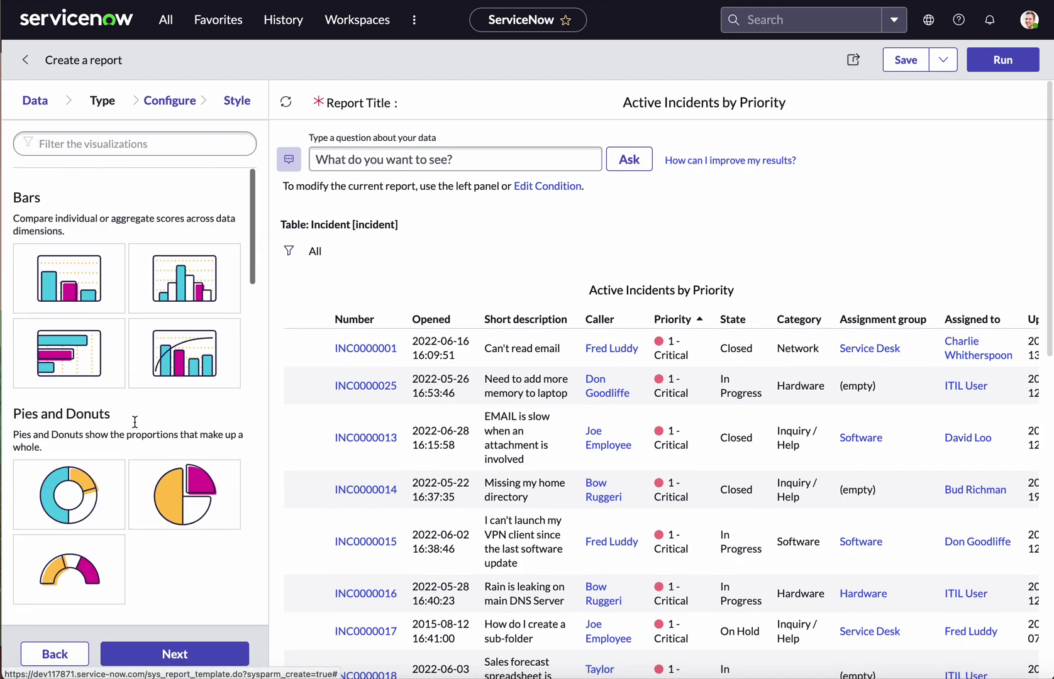
pyautogui.click(178, 471)
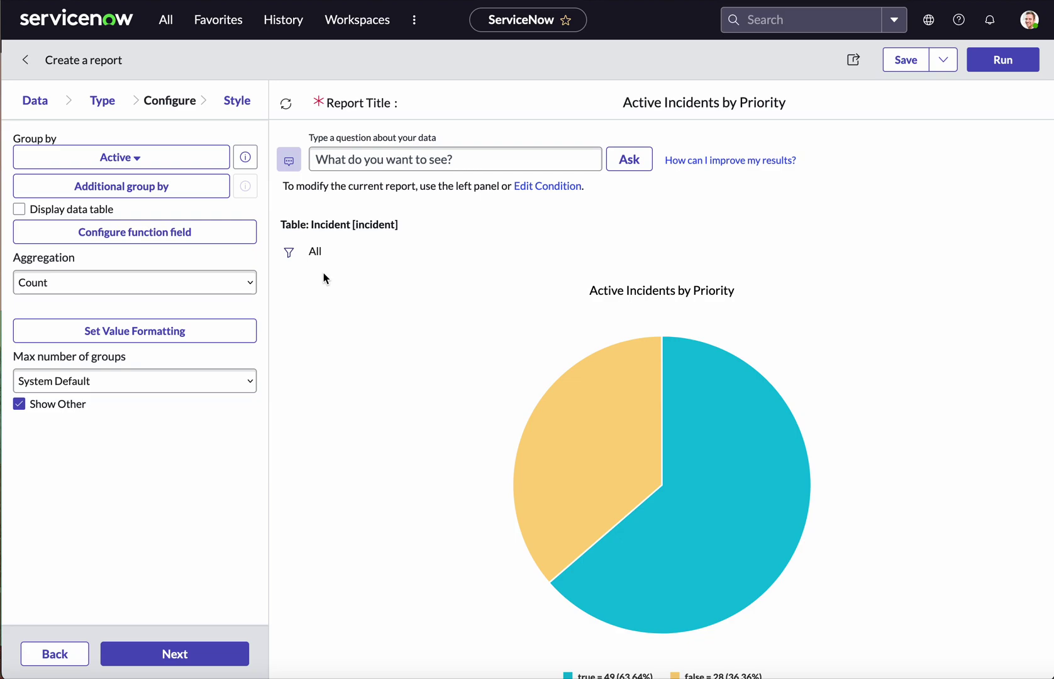
# Set Group by to Priority and rerun the pie chart to show five priority slices.
pyautogui.click(140, 160)
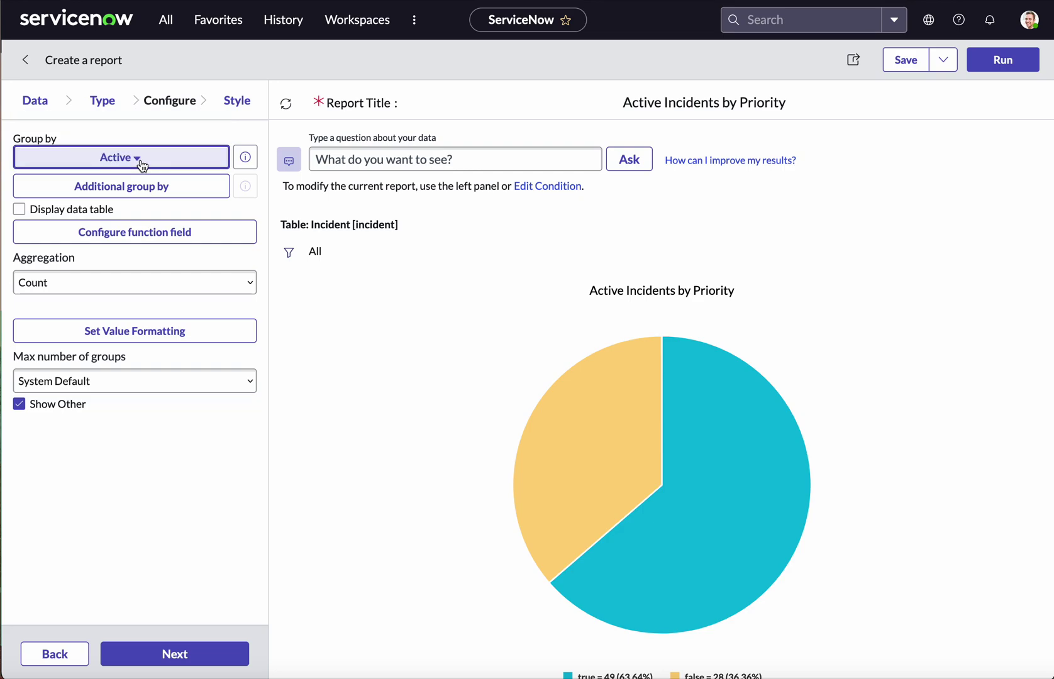
pyautogui.write('prio')
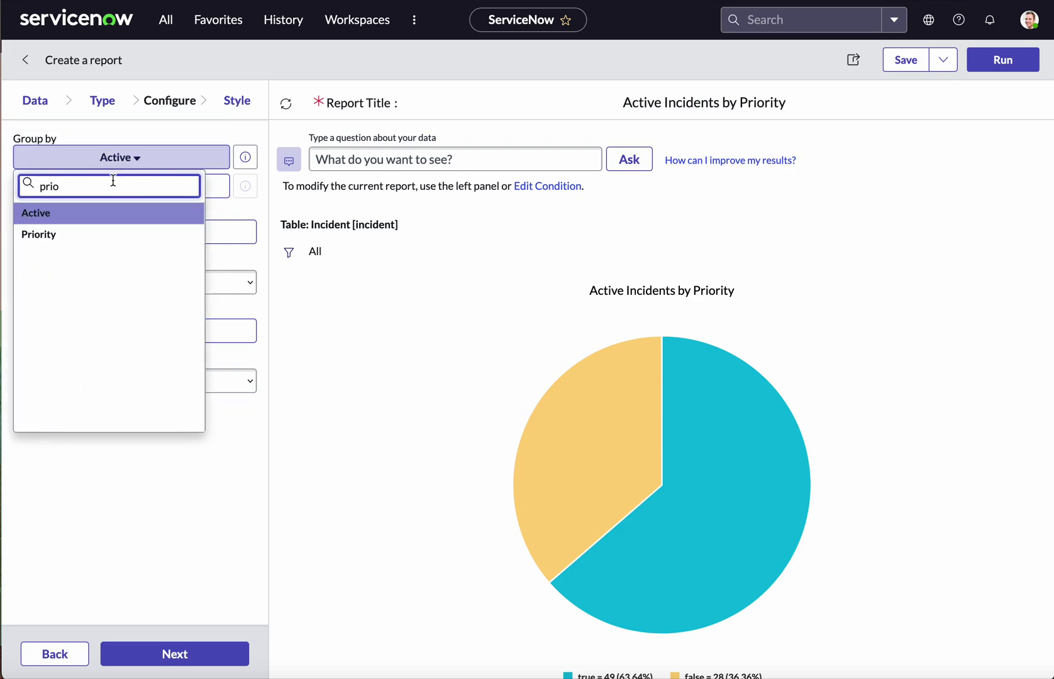
pyautogui.click(68, 236)
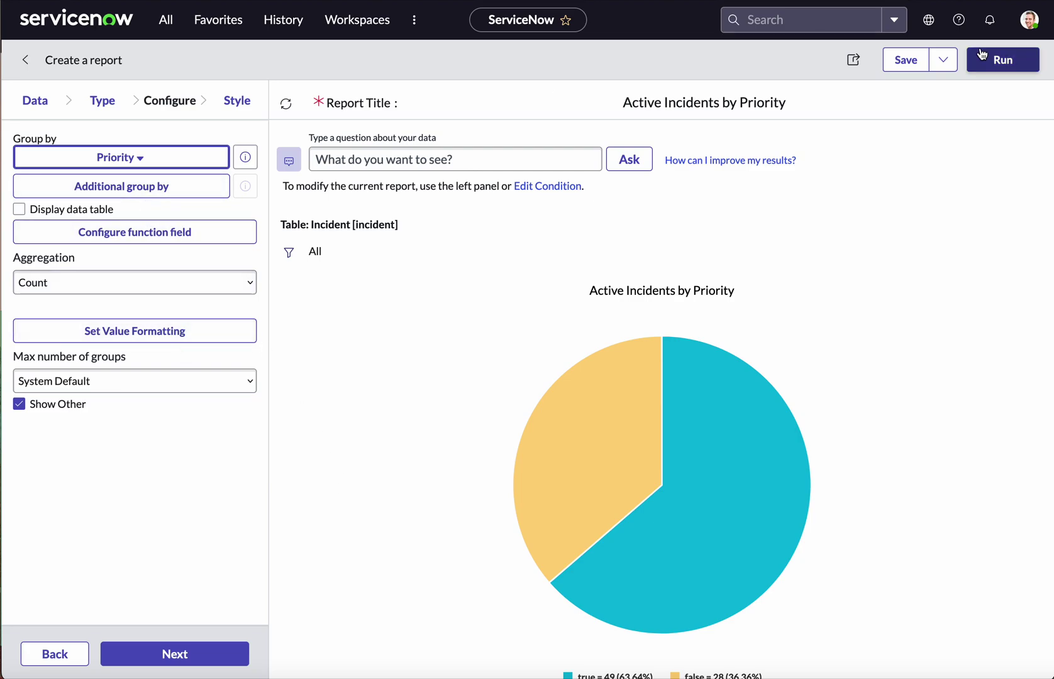
pyautogui.click(1005, 67)
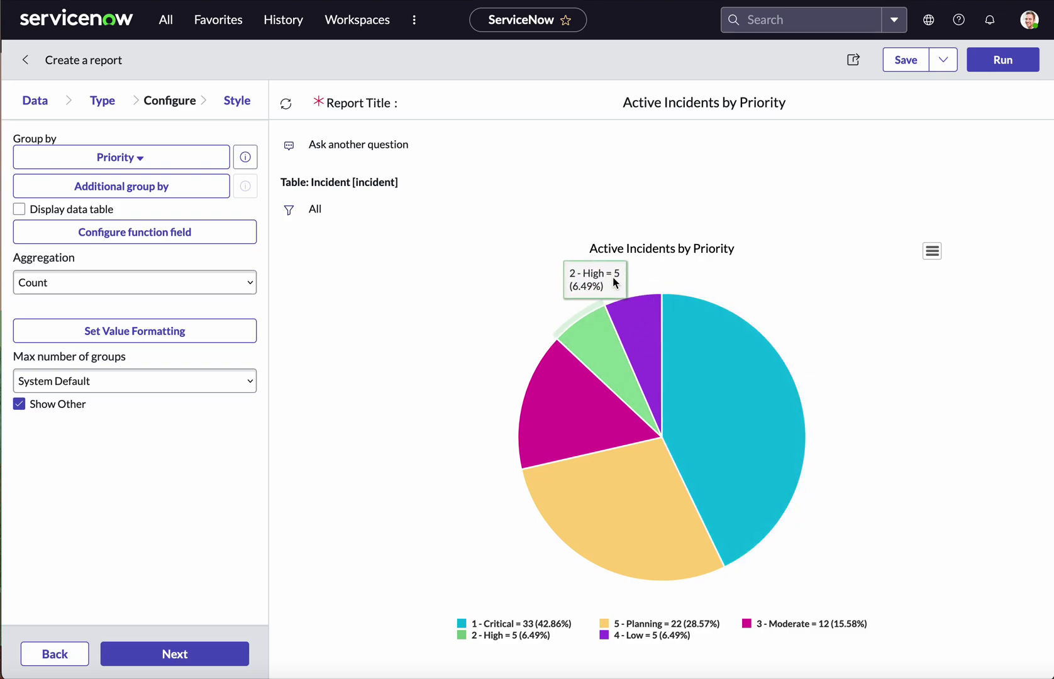
pyautogui.click(290, 210)
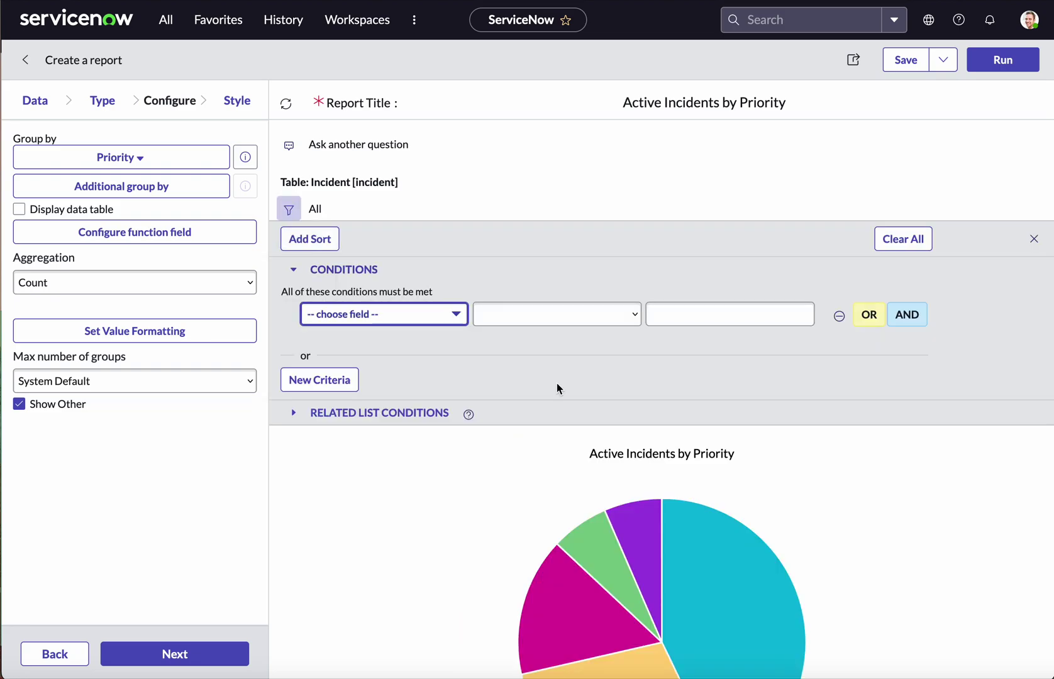
# Add a filter condition: State is one of New, In Progress.
pyautogui.click(457, 316)
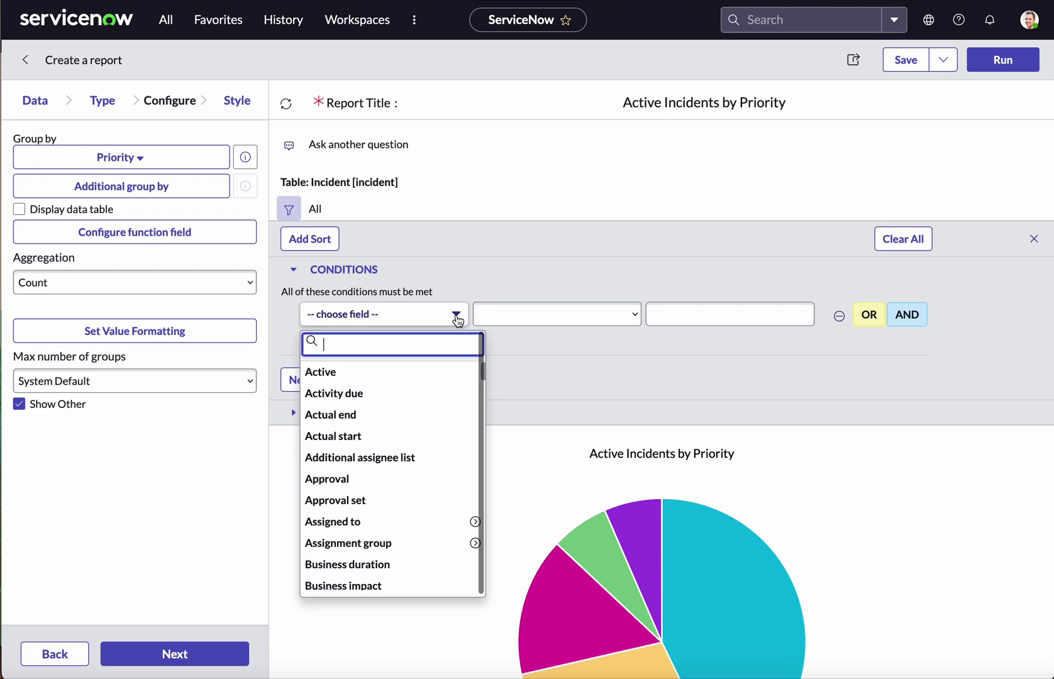
pyautogui.write('state')
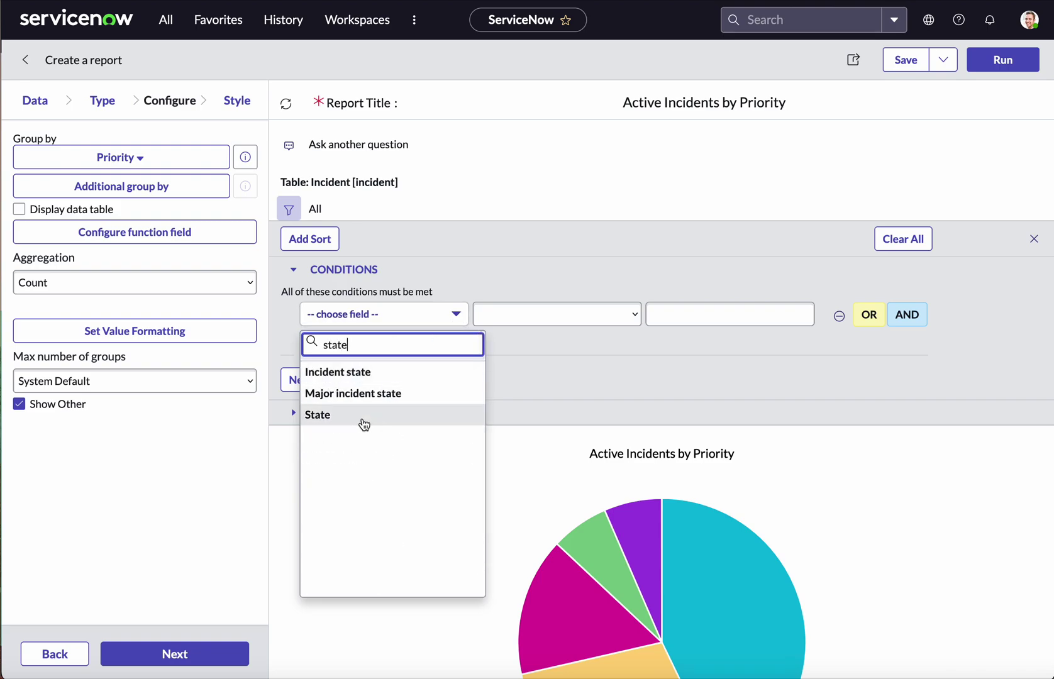
pyautogui.click(363, 420)
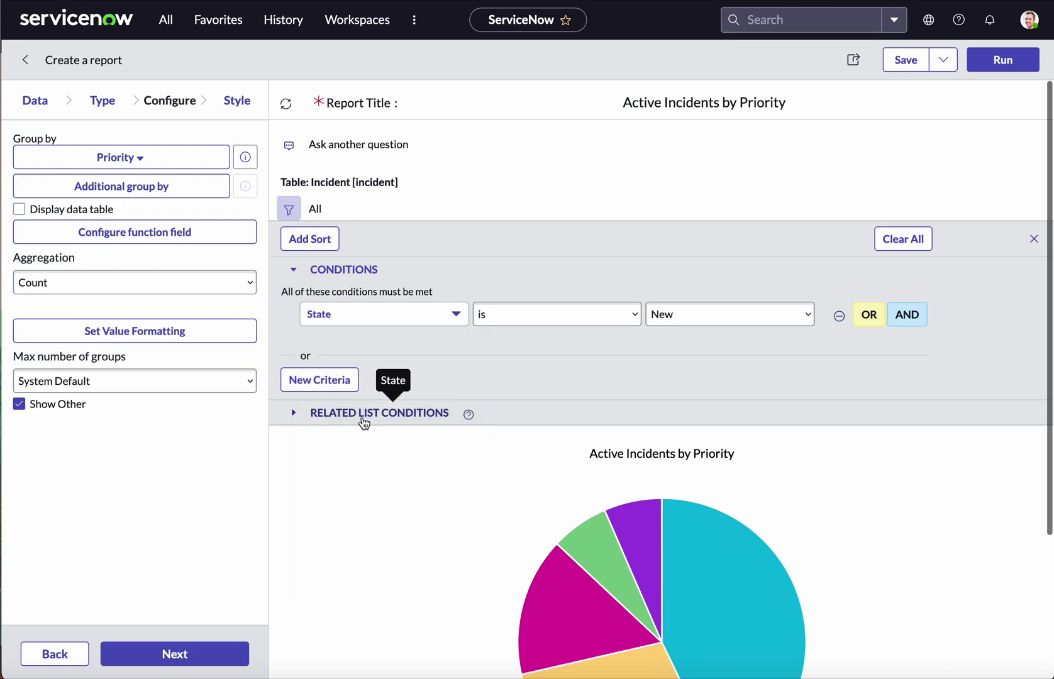
pyautogui.click(631, 316)
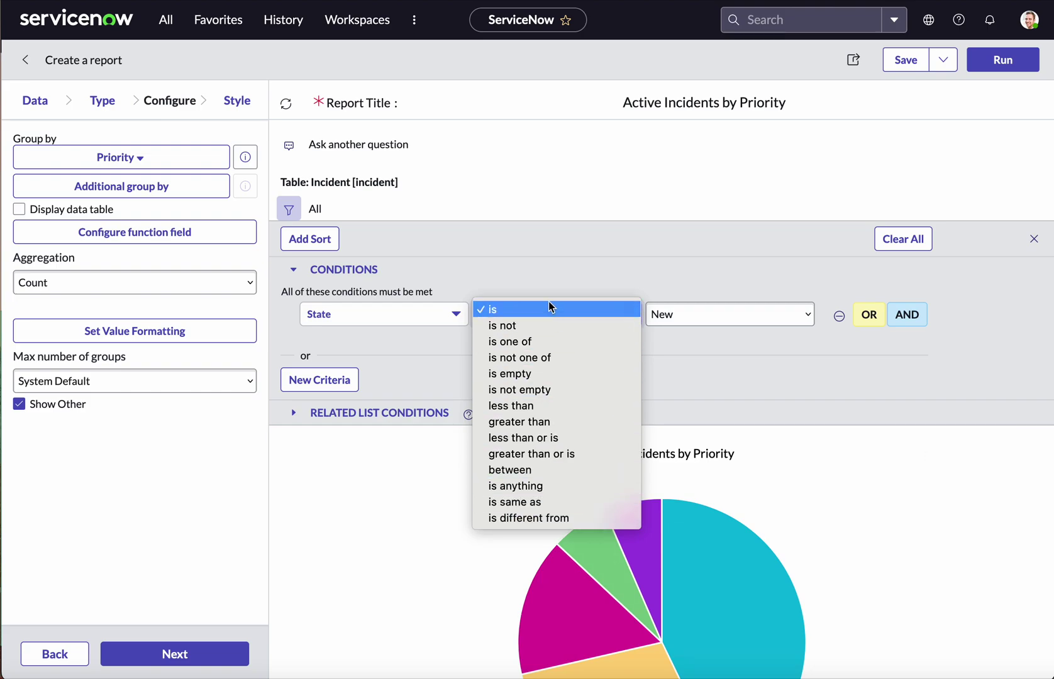
pyautogui.click(558, 342)
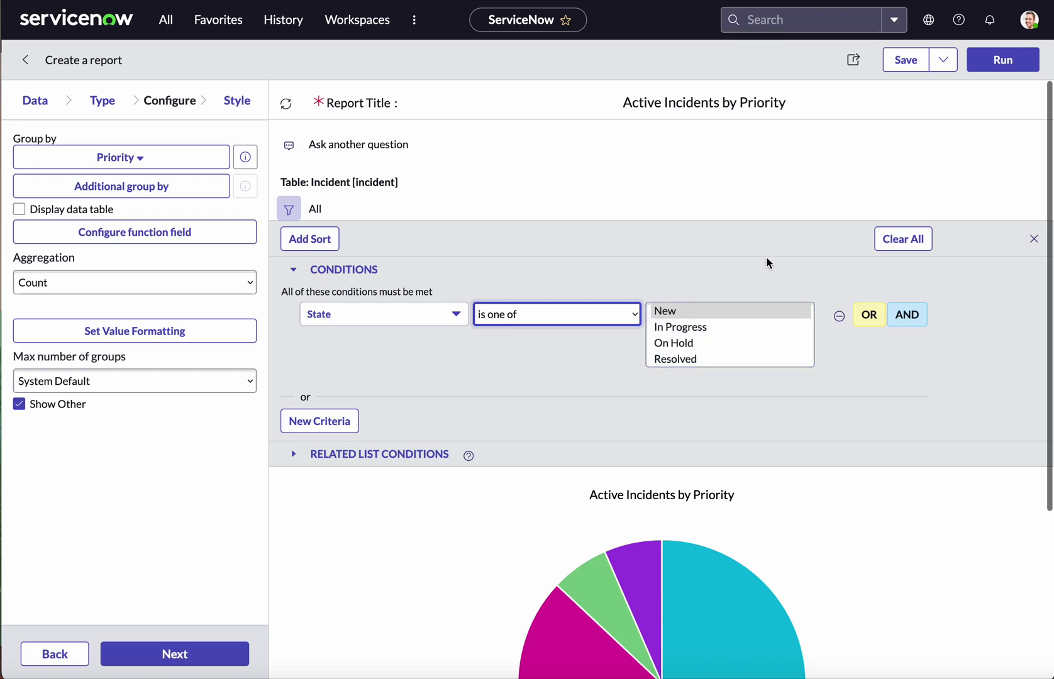
pyautogui.click(702, 311)
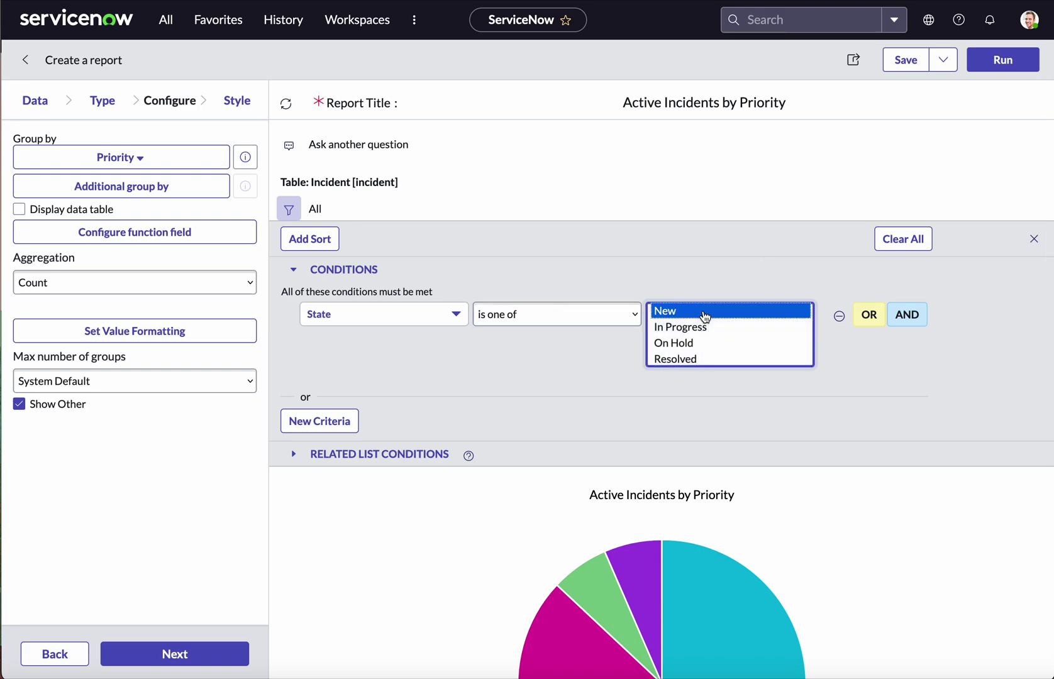
pyautogui.keyDown('shift'); pyautogui.click(704, 328); pyautogui.keyUp('shift')
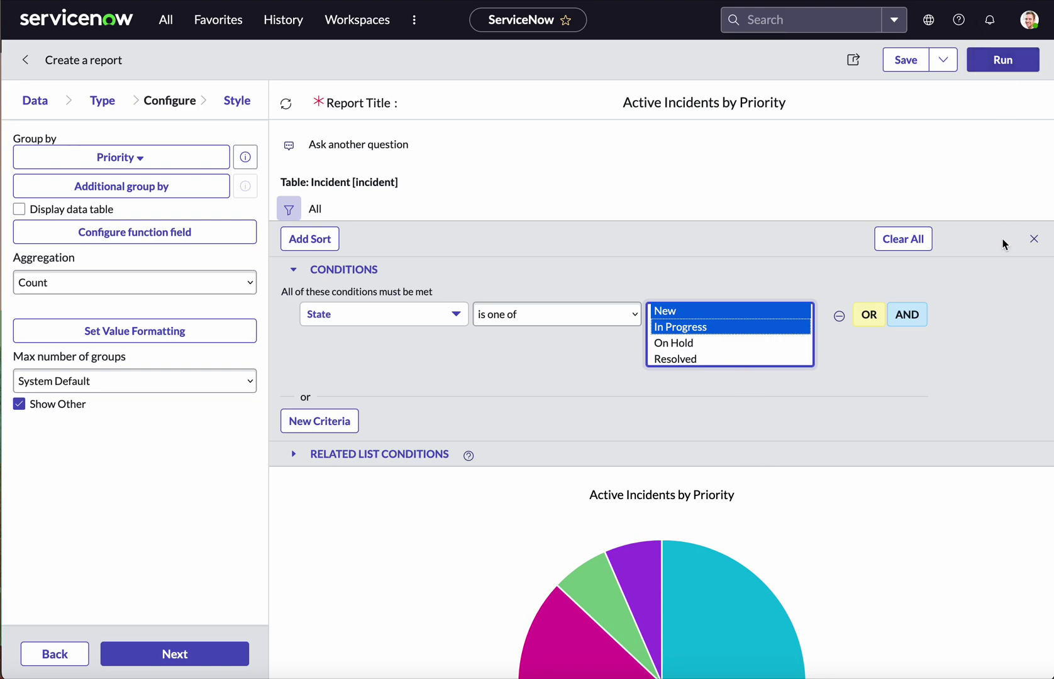
# Rerun the report to preview the pie chart with the State filter applied.
pyautogui.scroll(-3, 985, 308)
pyautogui.click(1008, 62)
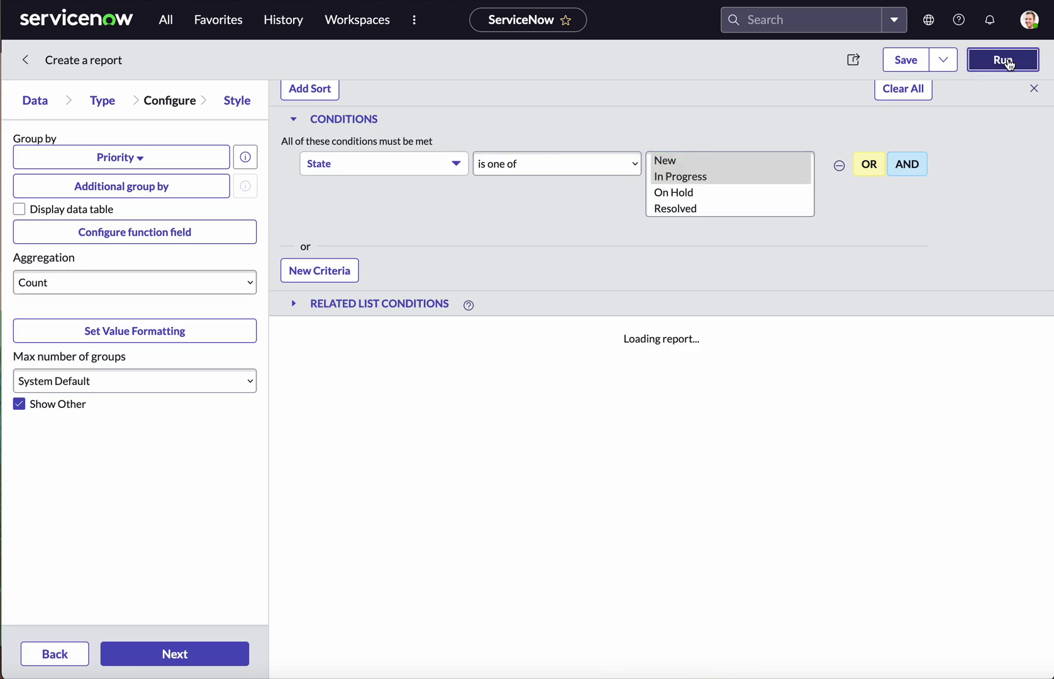
pyautogui.scroll(-1, 836, 369)
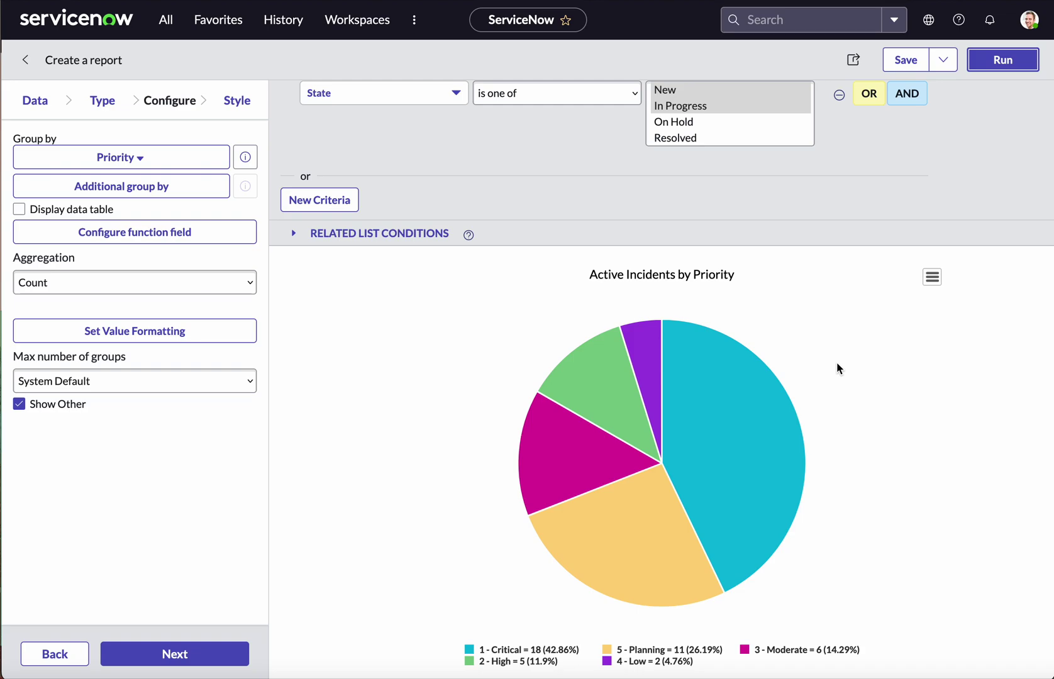
pyautogui.scroll(3, 837, 363)
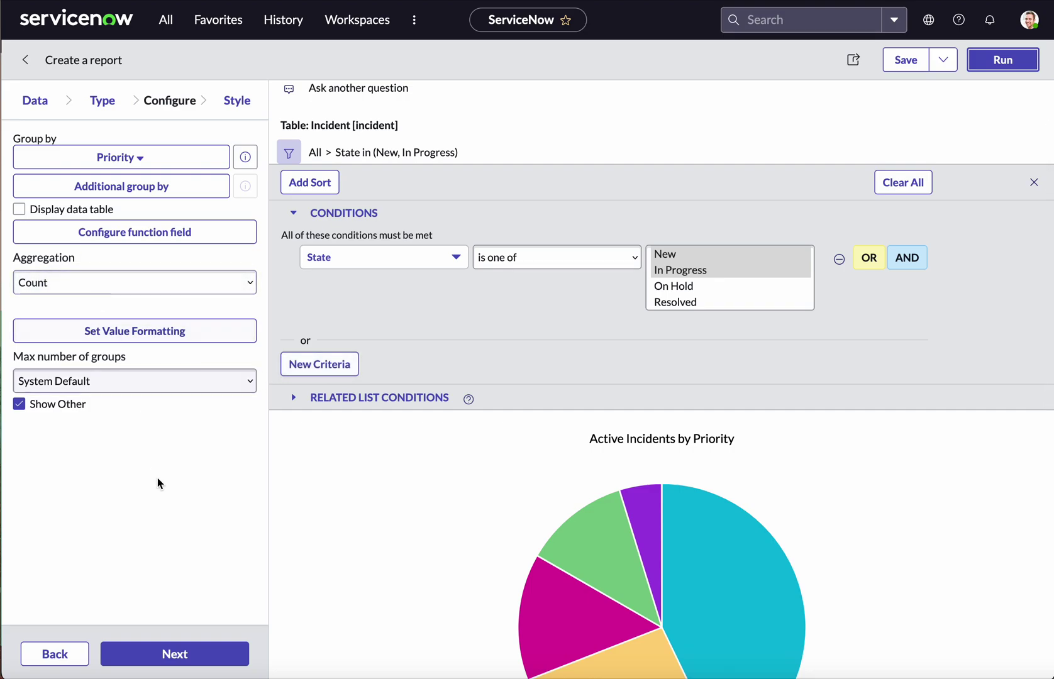
pyautogui.scroll(-1, 162, 488)
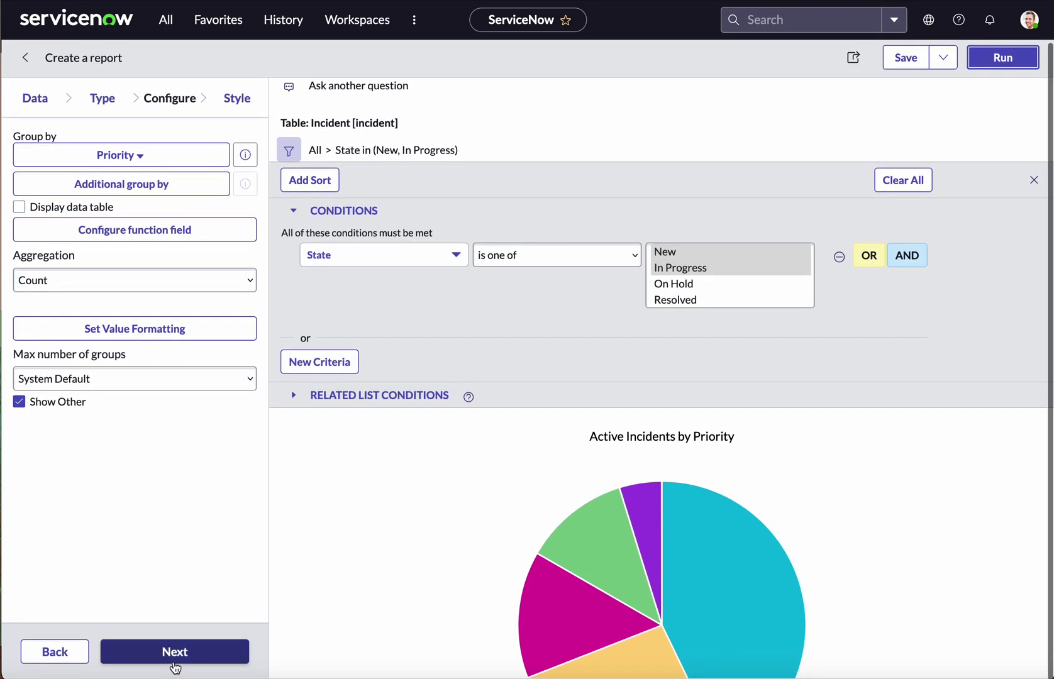
pyautogui.click(176, 654)
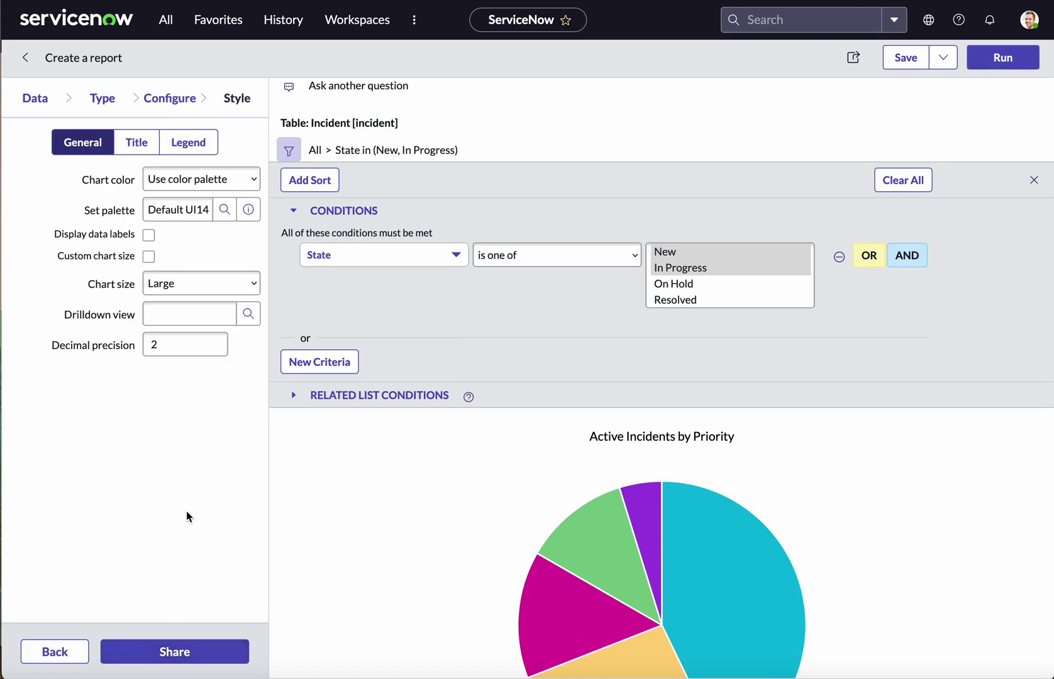
# Style the pie with several colours, data labels and Large chart size, then rerun the preview.
pyautogui.scroll(-3, 341, 566)
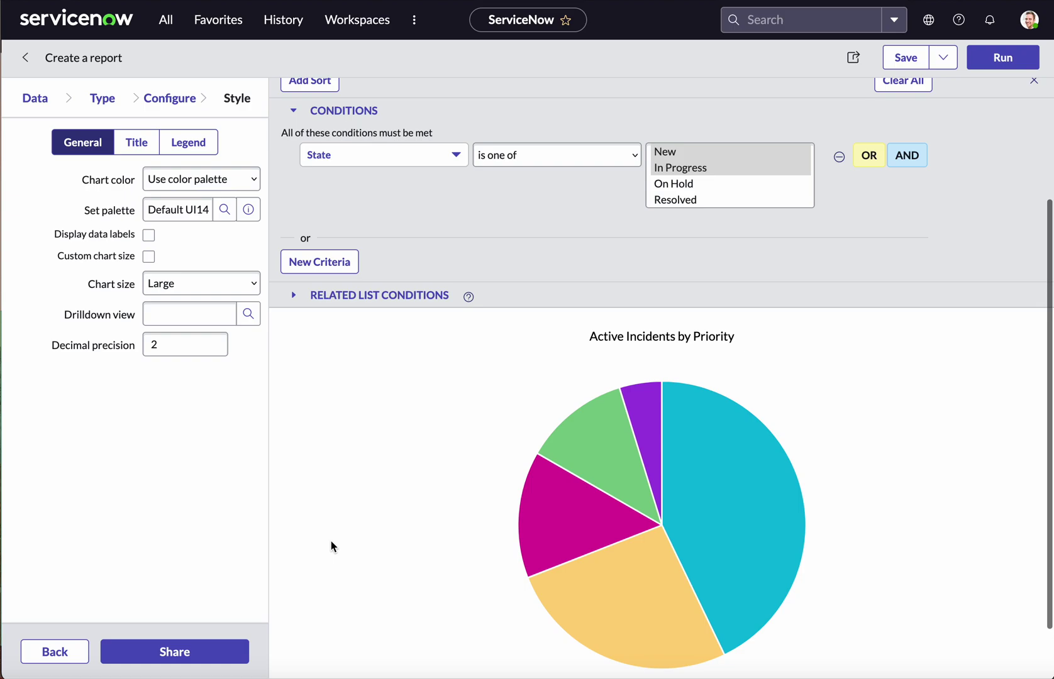
pyautogui.click(245, 180)
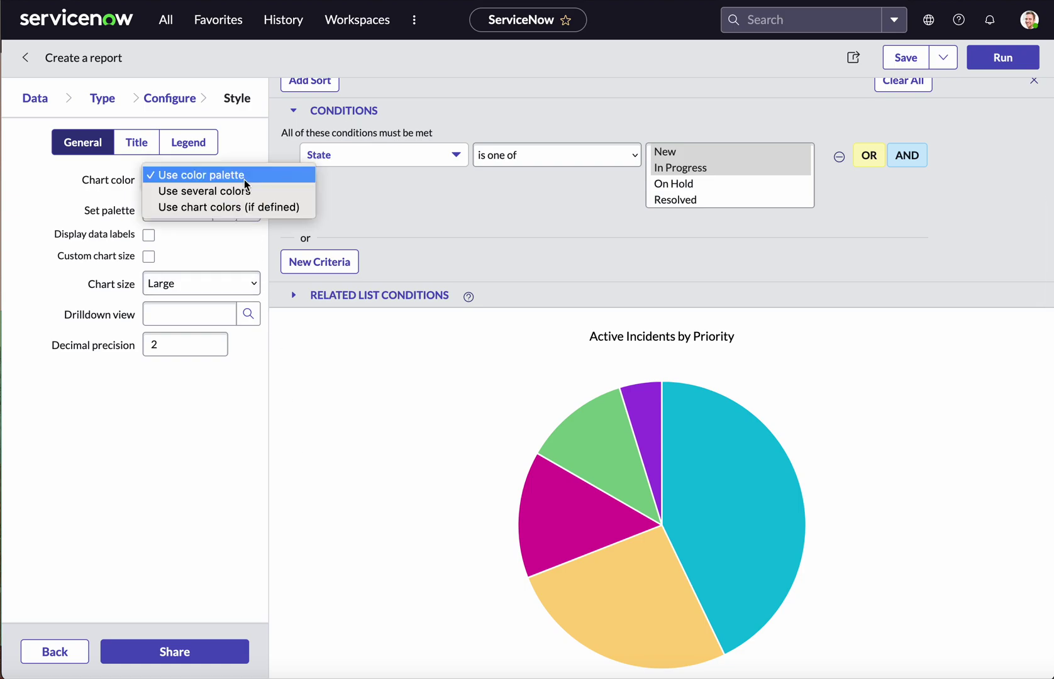
pyautogui.click(241, 197)
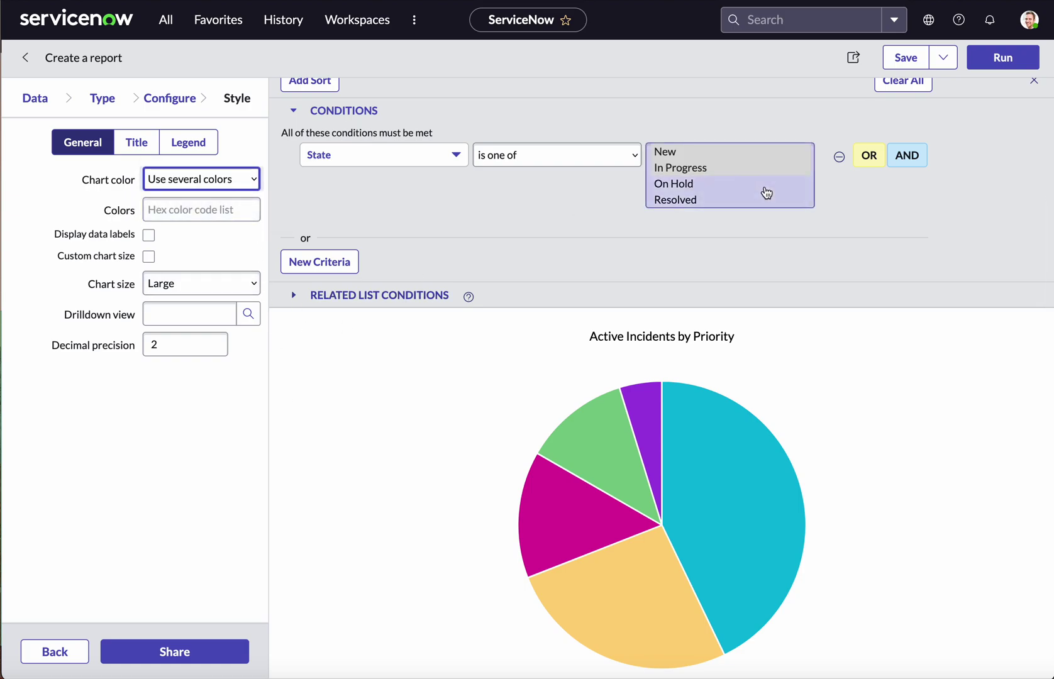
pyautogui.click(1003, 59)
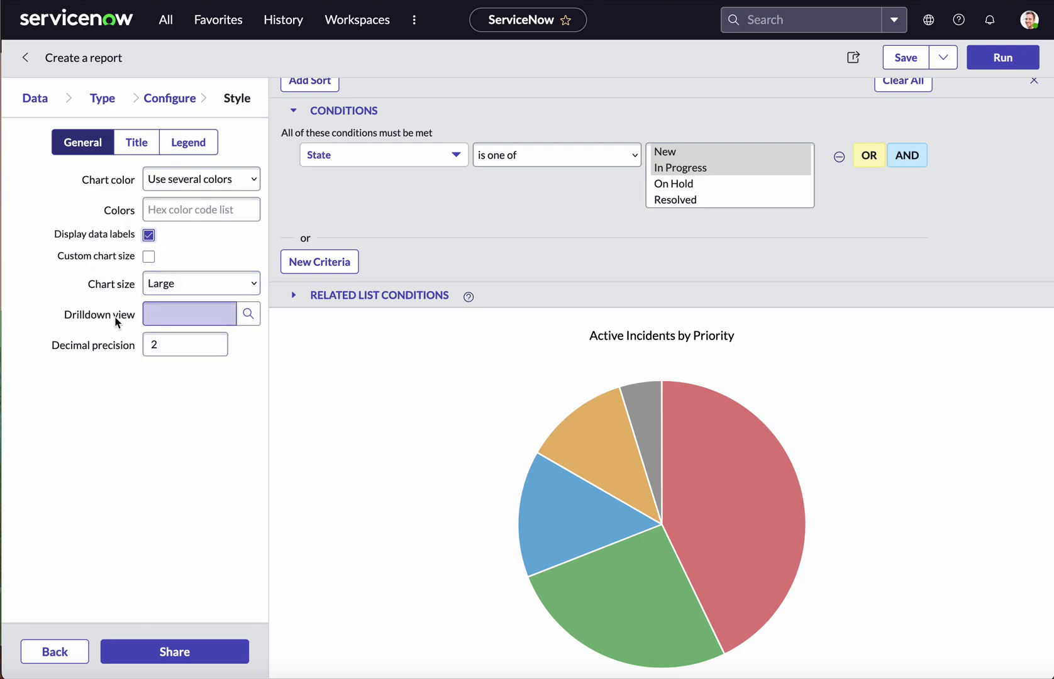
pyautogui.click(253, 284)
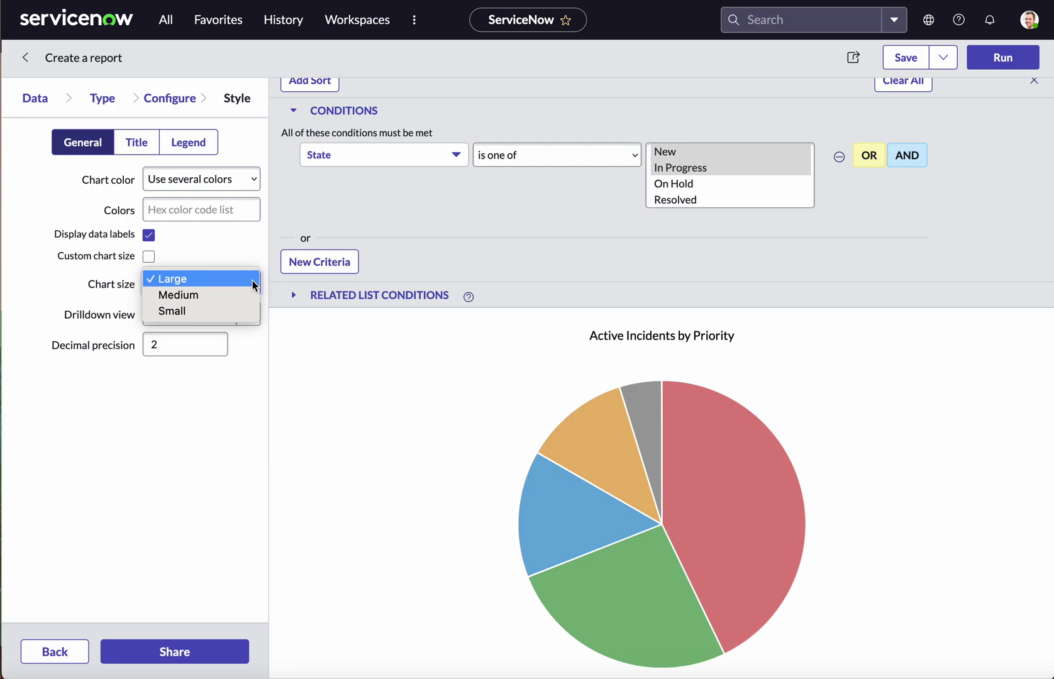
pyautogui.click(275, 376)
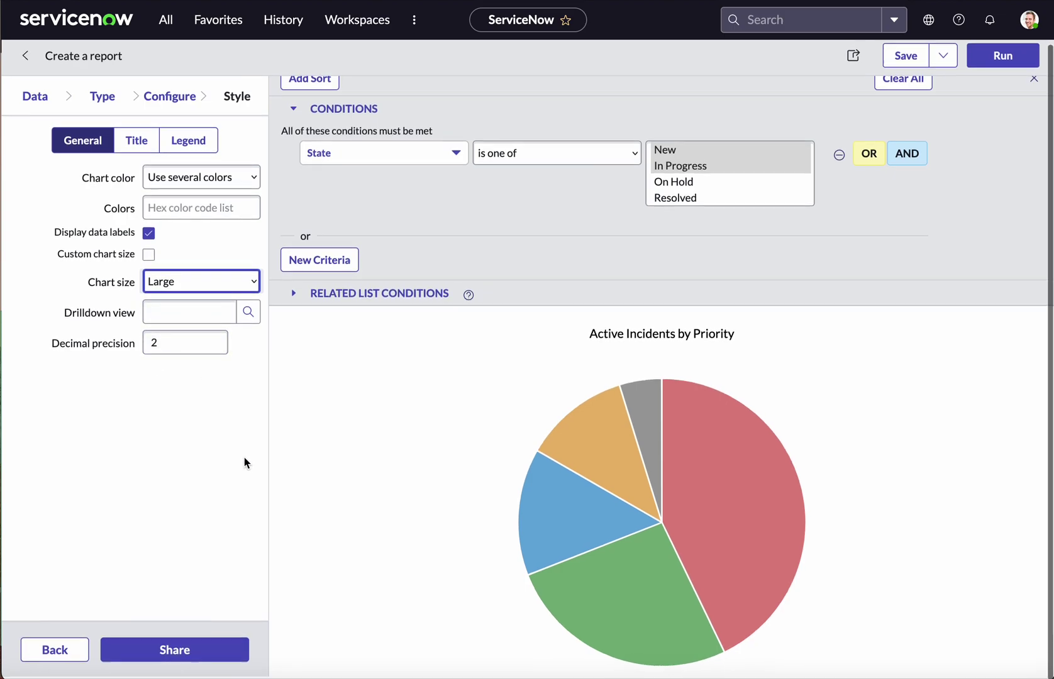
pyautogui.click(981, 60)
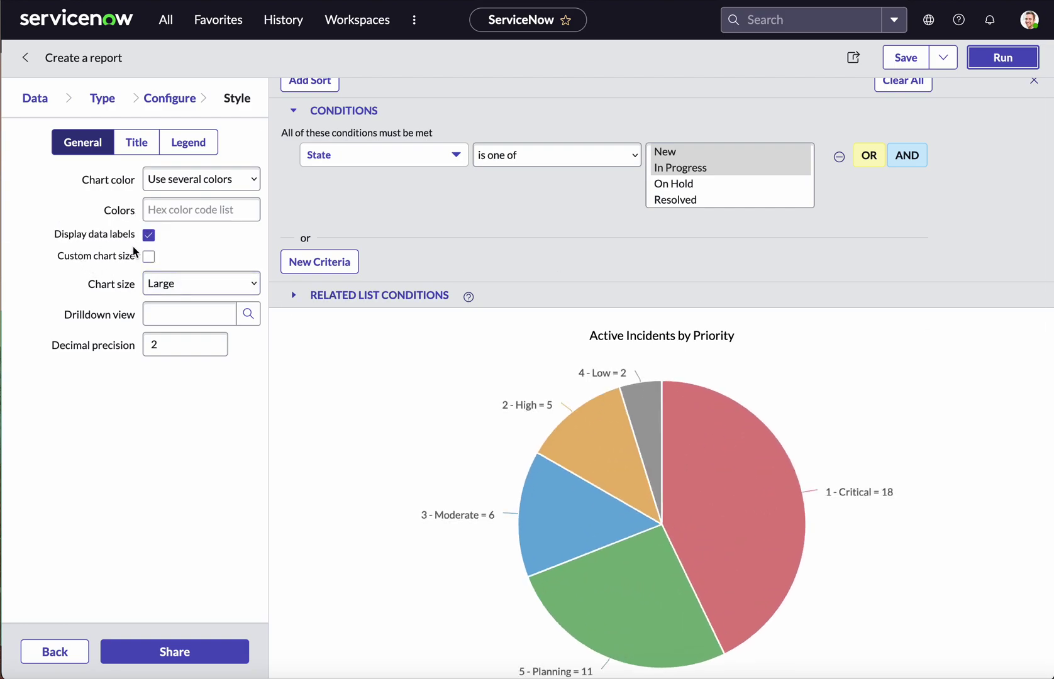
pyautogui.moveTo(793, 597)
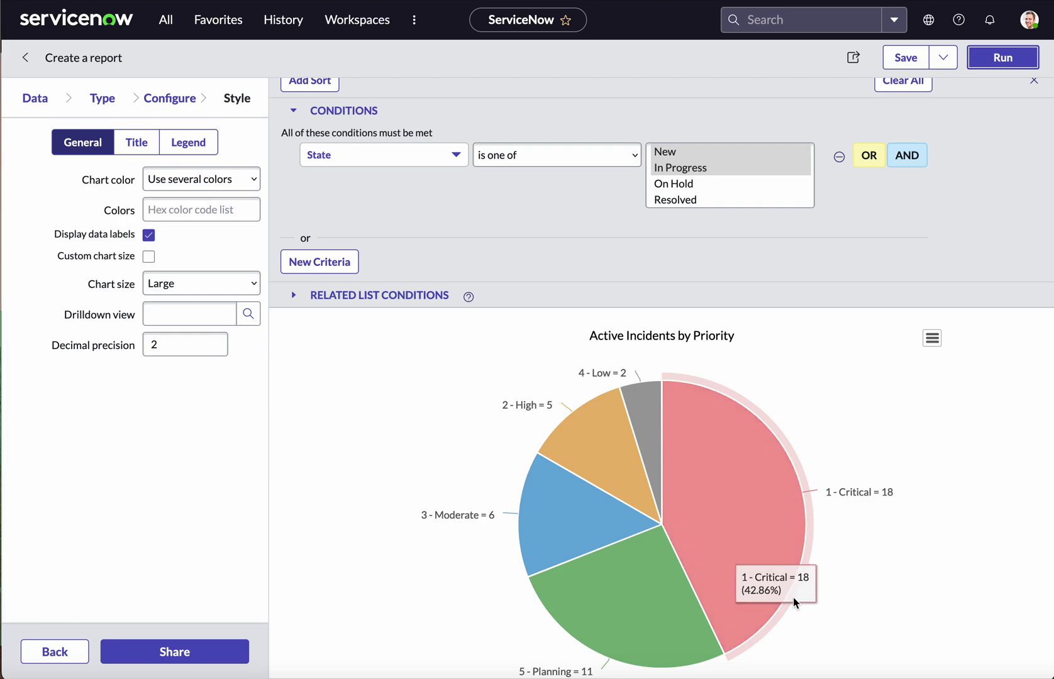
pyautogui.scroll(-2, 894, 587)
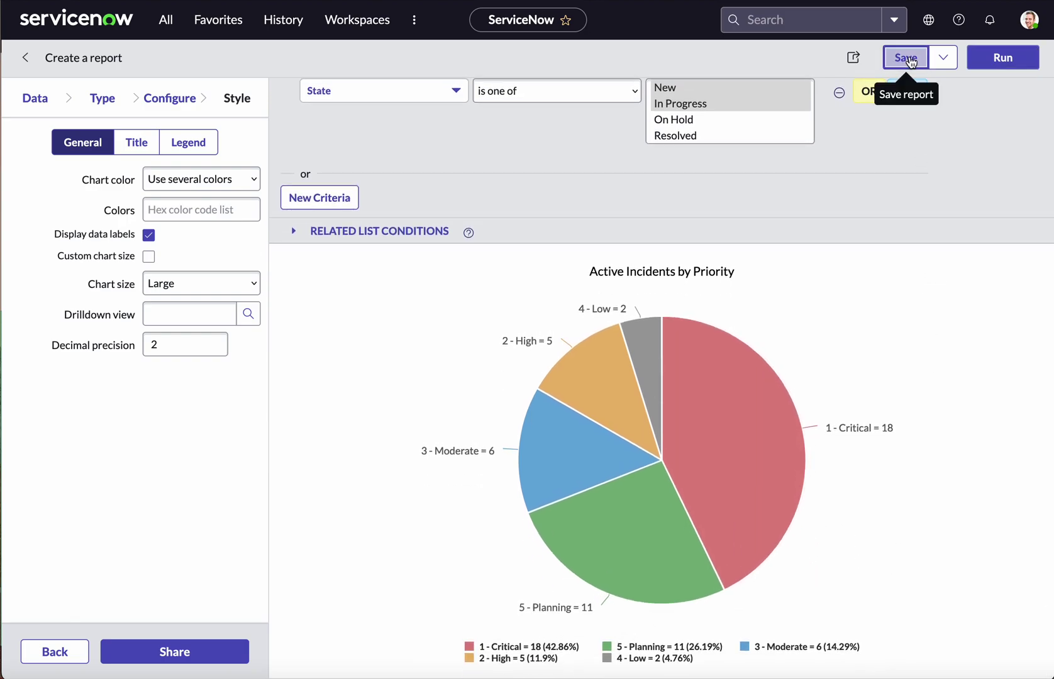
# Save the Active Incidents by Priority report and begin a new one from Reports > Create New.
pyautogui.click(906, 58)
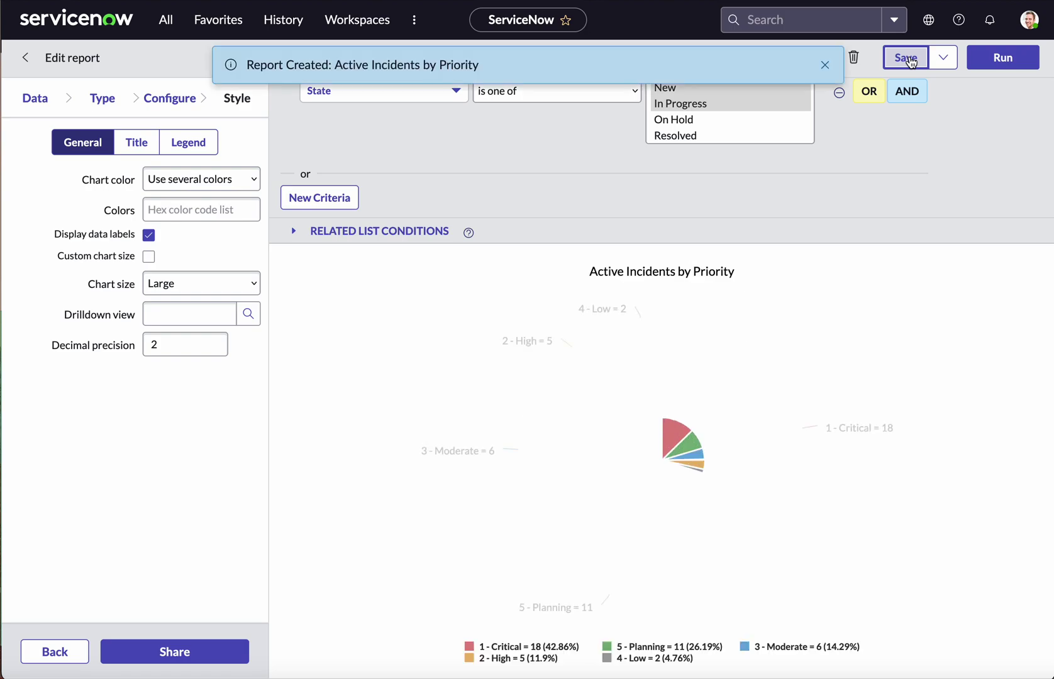
pyautogui.scroll(5, 910, 345)
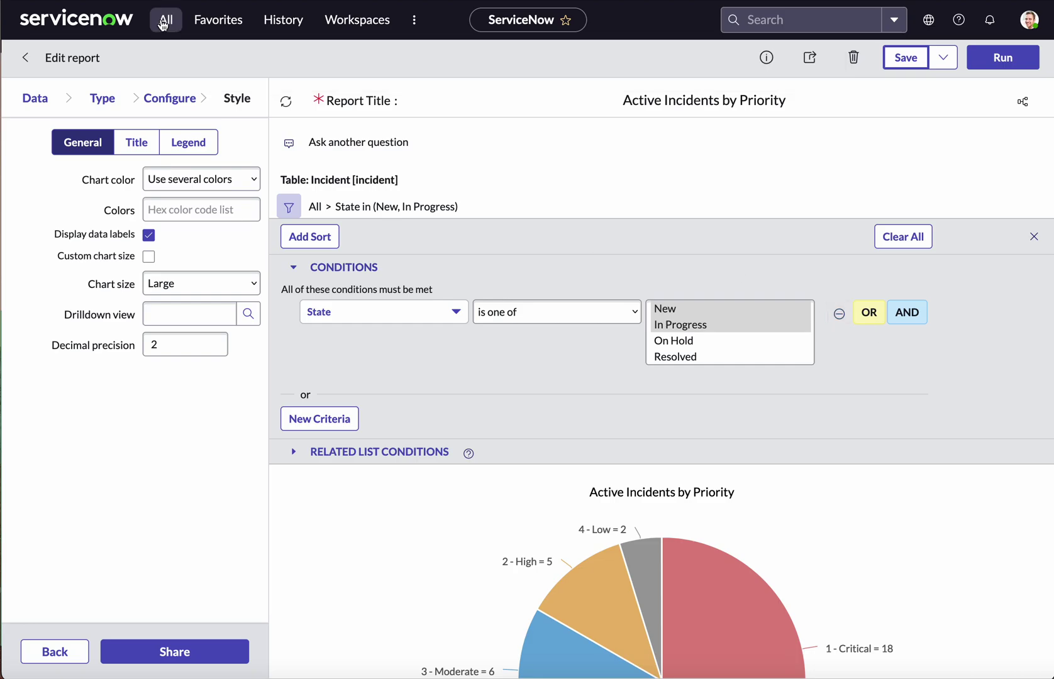
pyautogui.click(164, 23)
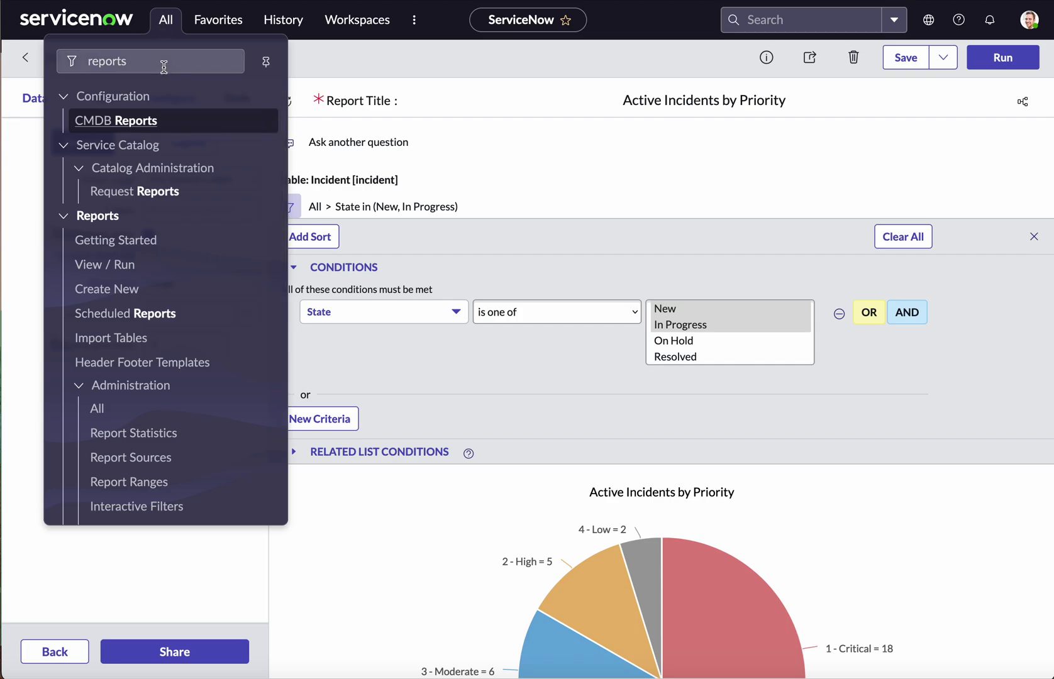
pyautogui.click(114, 288)
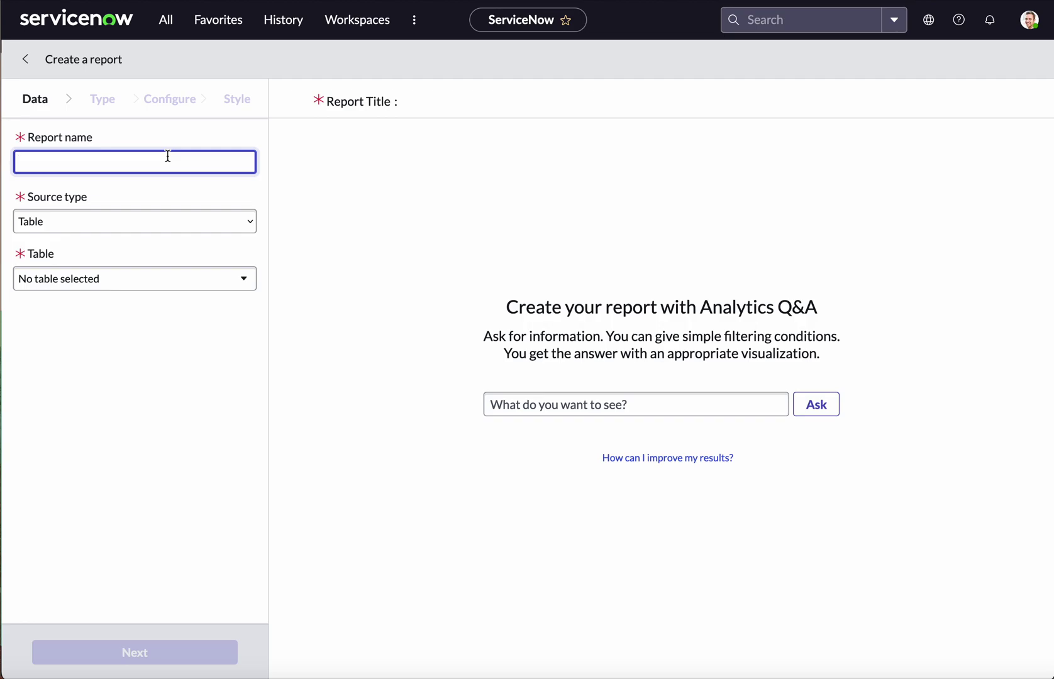
# Name the new report 'Incidents by Month' and base it on the Incident table.
pyautogui.write('Incidents b')
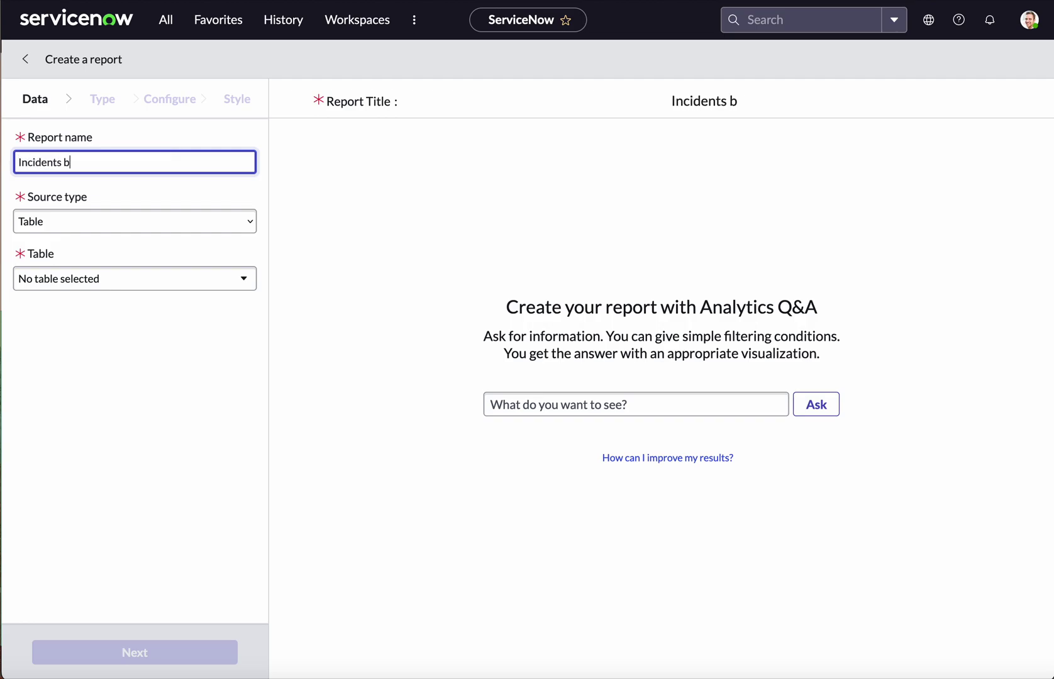
pyautogui.write('y Month')
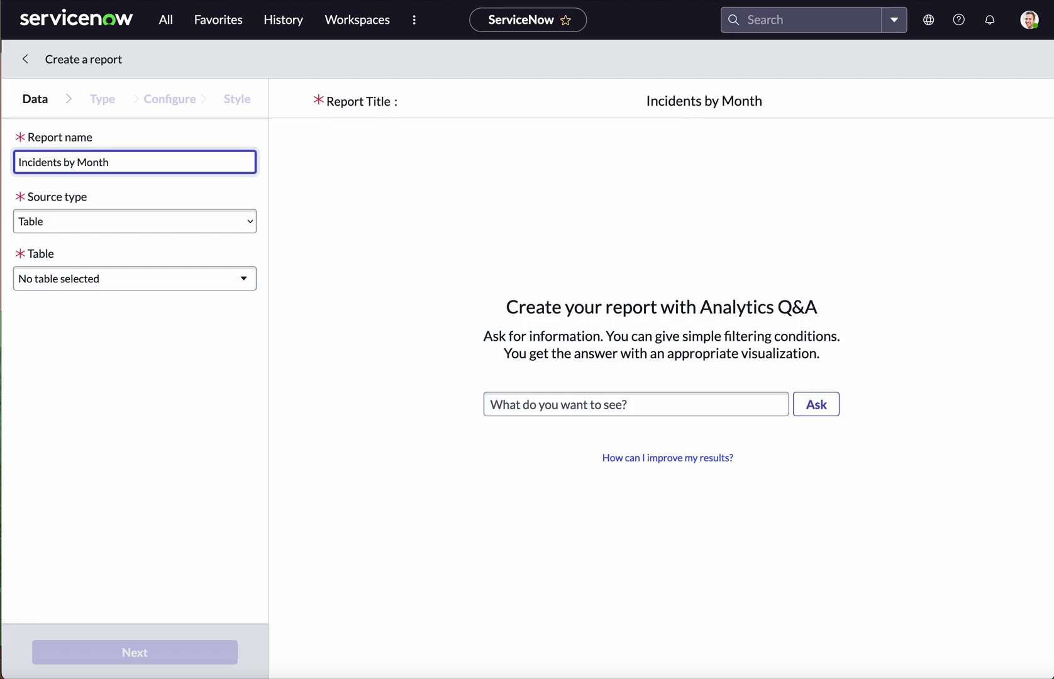
pyautogui.click(155, 281)
pyautogui.write('inc')
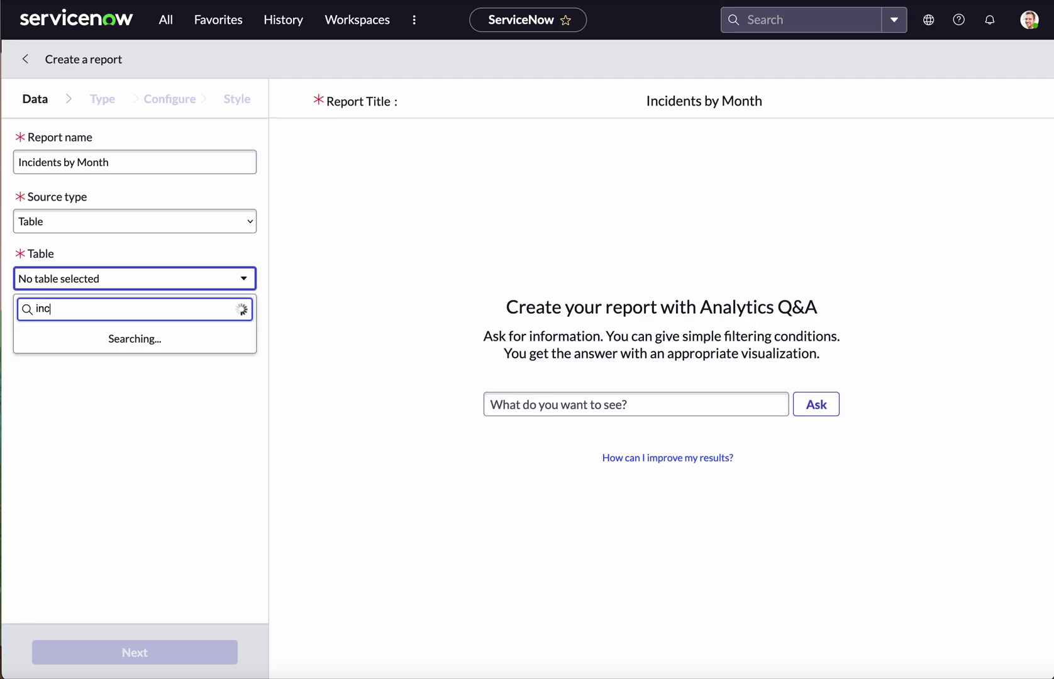
pyautogui.click(73, 352)
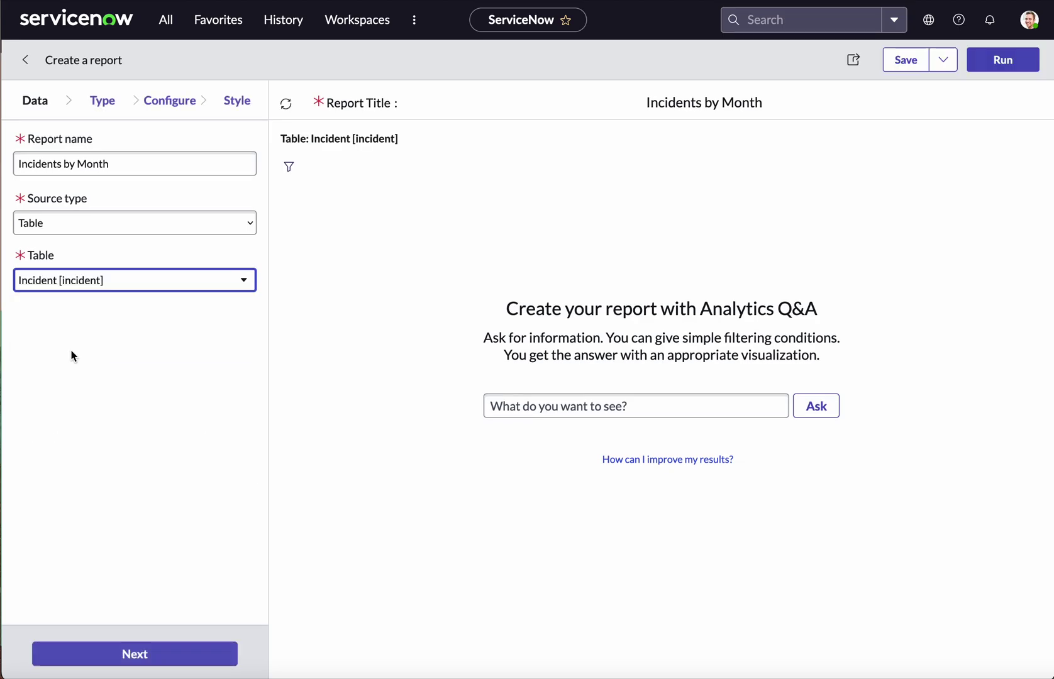
# Choose the Column time-series chart type for the report.
pyautogui.click(165, 665)
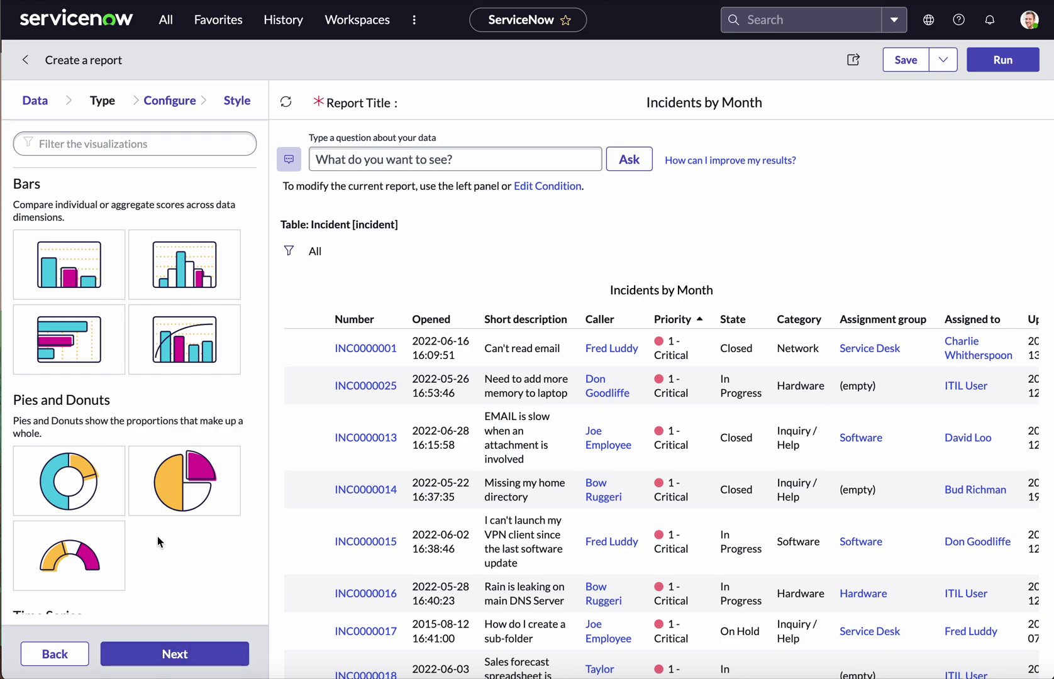
pyautogui.scroll(-6, 158, 542)
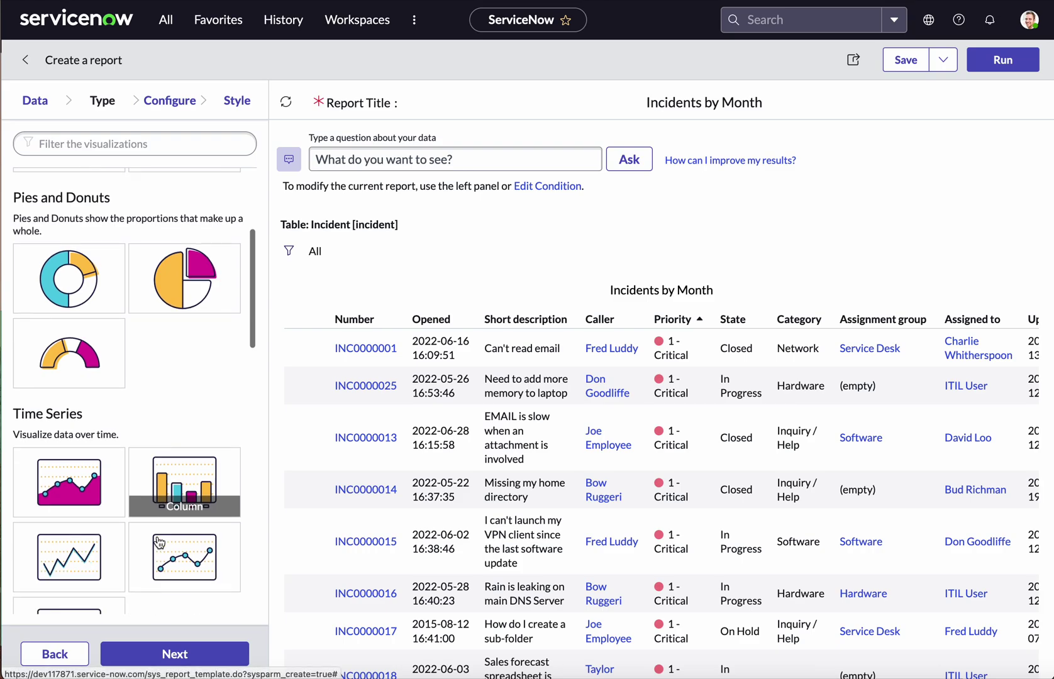
pyautogui.scroll(-2, 158, 542)
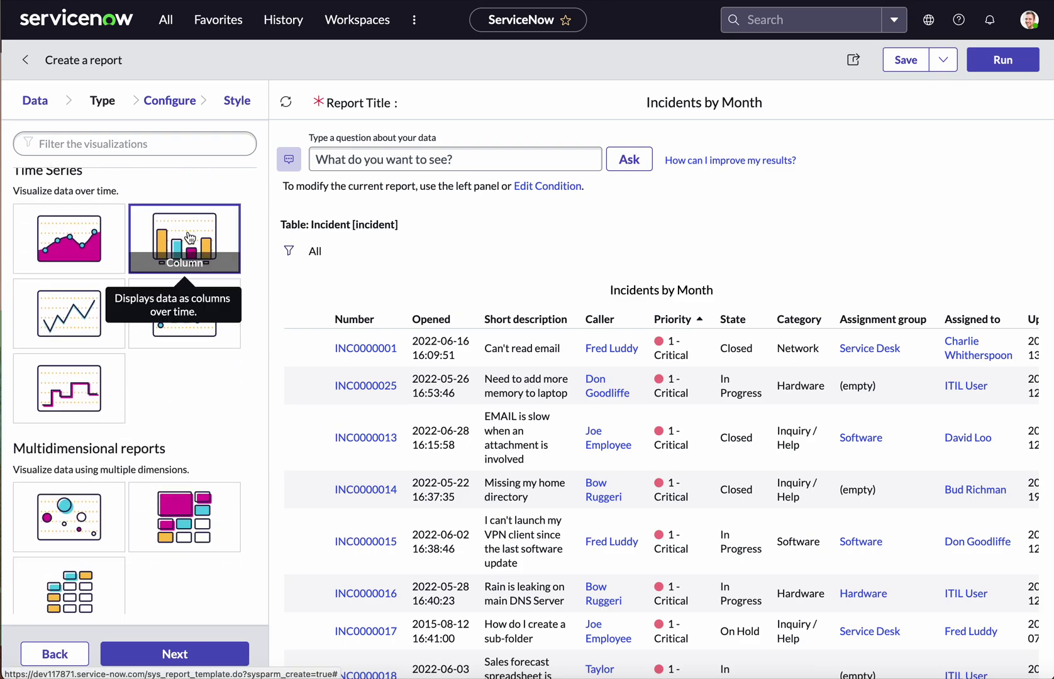
pyautogui.click(200, 662)
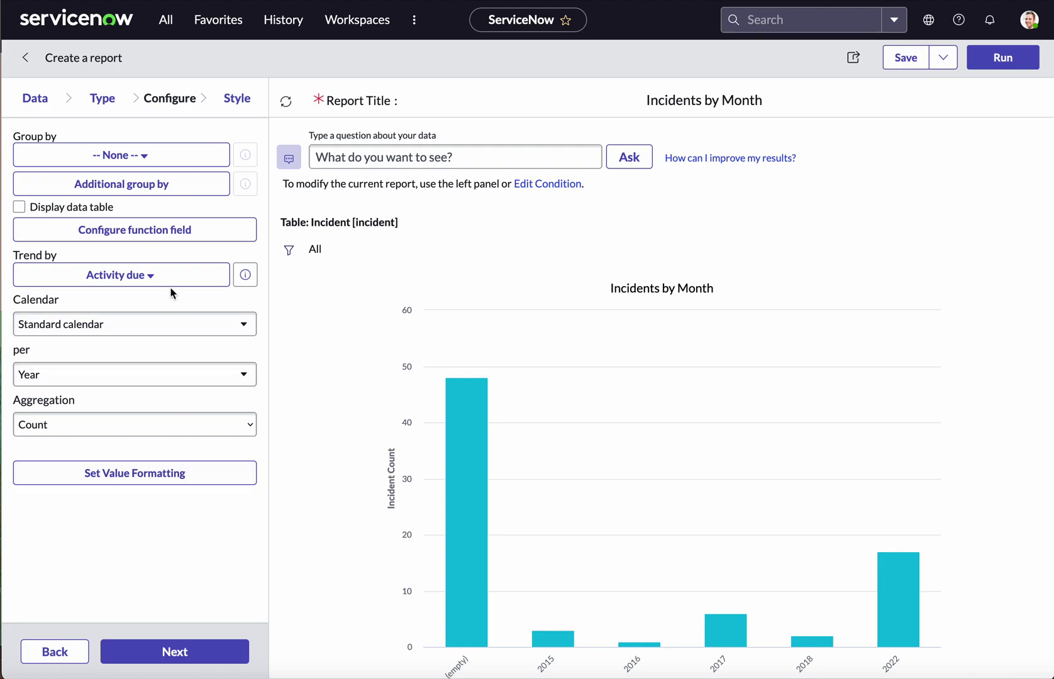
pyautogui.click(149, 277)
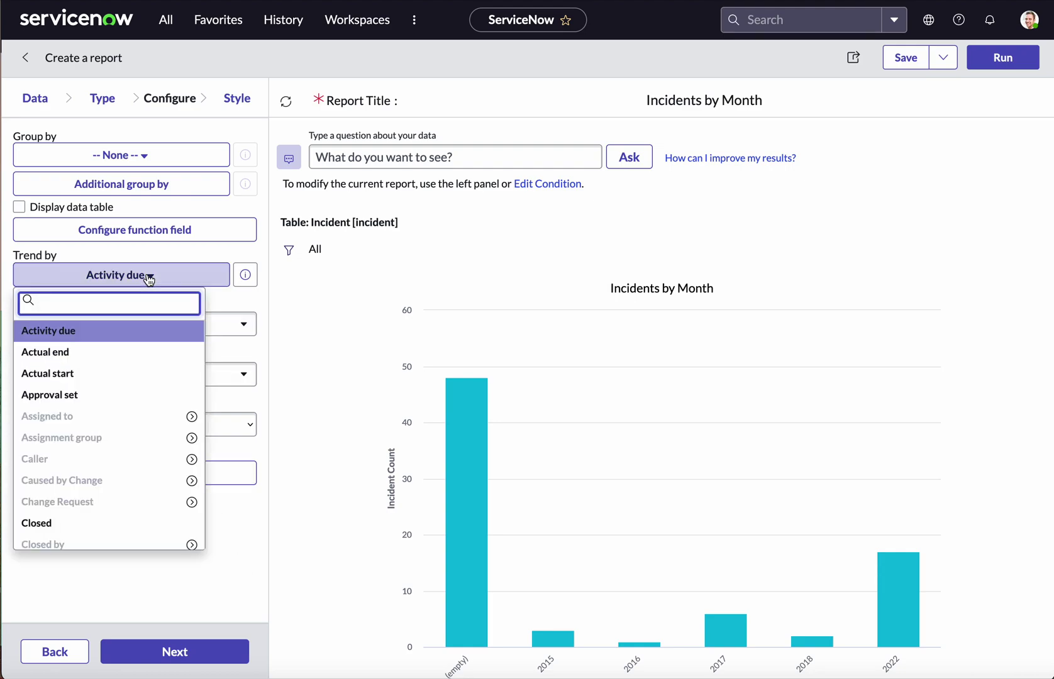
pyautogui.write('created')
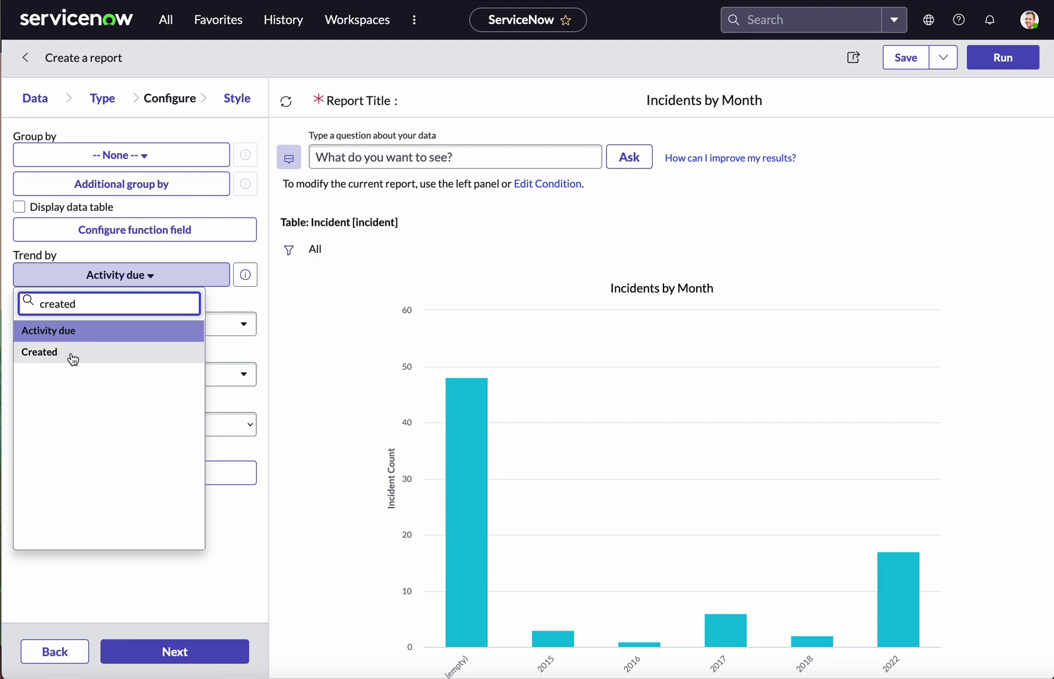
pyautogui.click(75, 355)
pyautogui.click(80, 374)
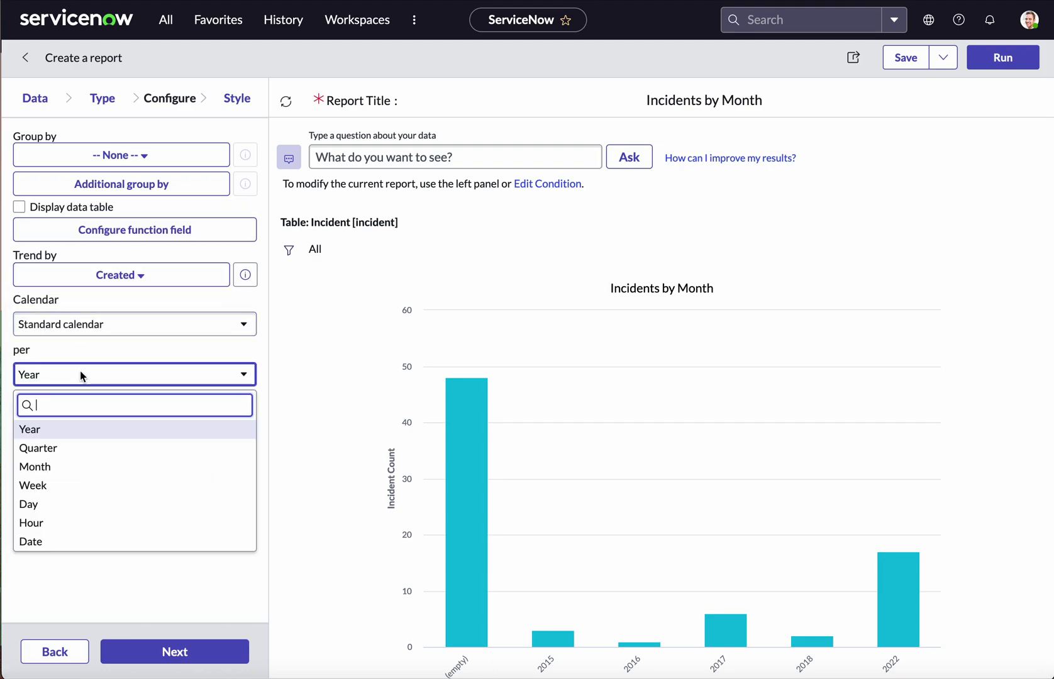
pyautogui.click(70, 466)
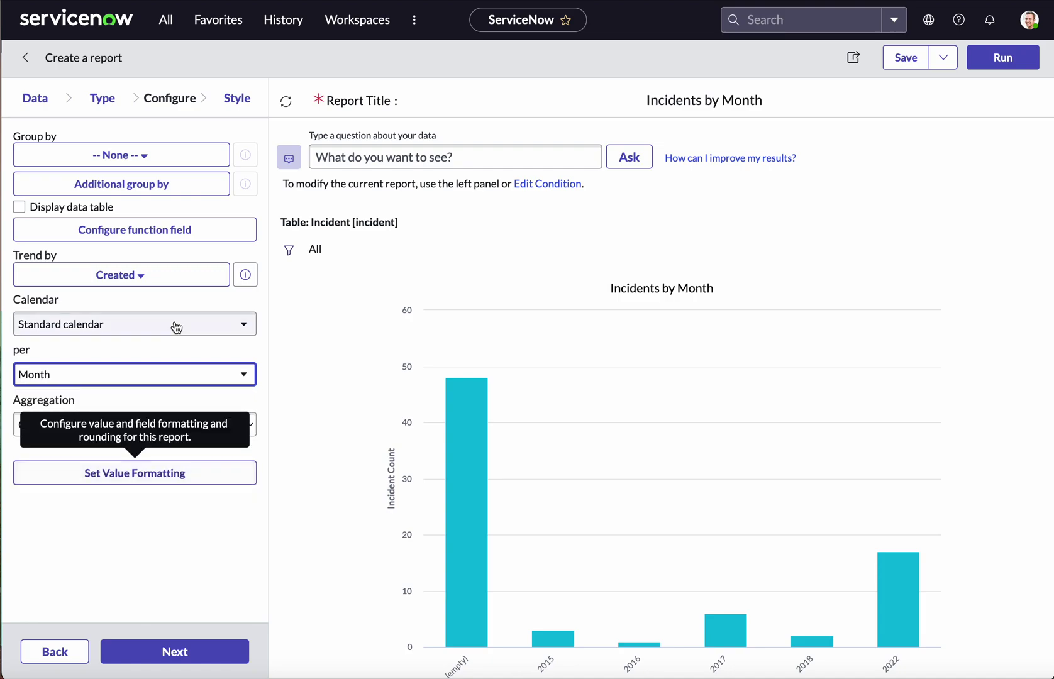
pyautogui.scroll(-1, 388, 496)
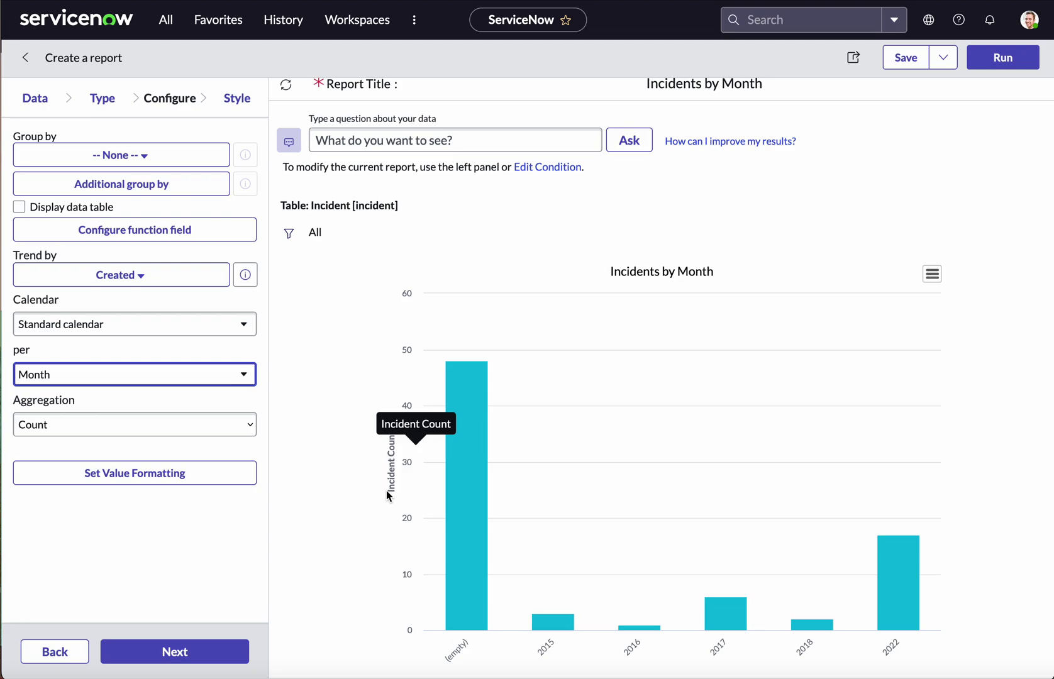
# Add a filter condition on Created with the operator 'at or after'.
pyautogui.click(291, 235)
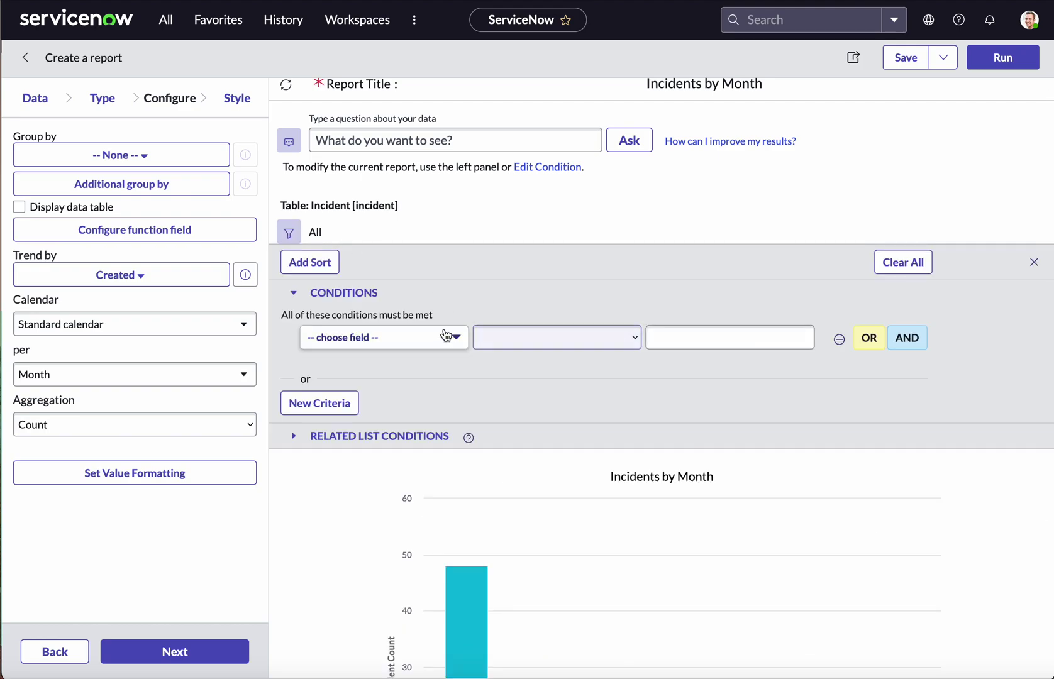
pyautogui.click(450, 339)
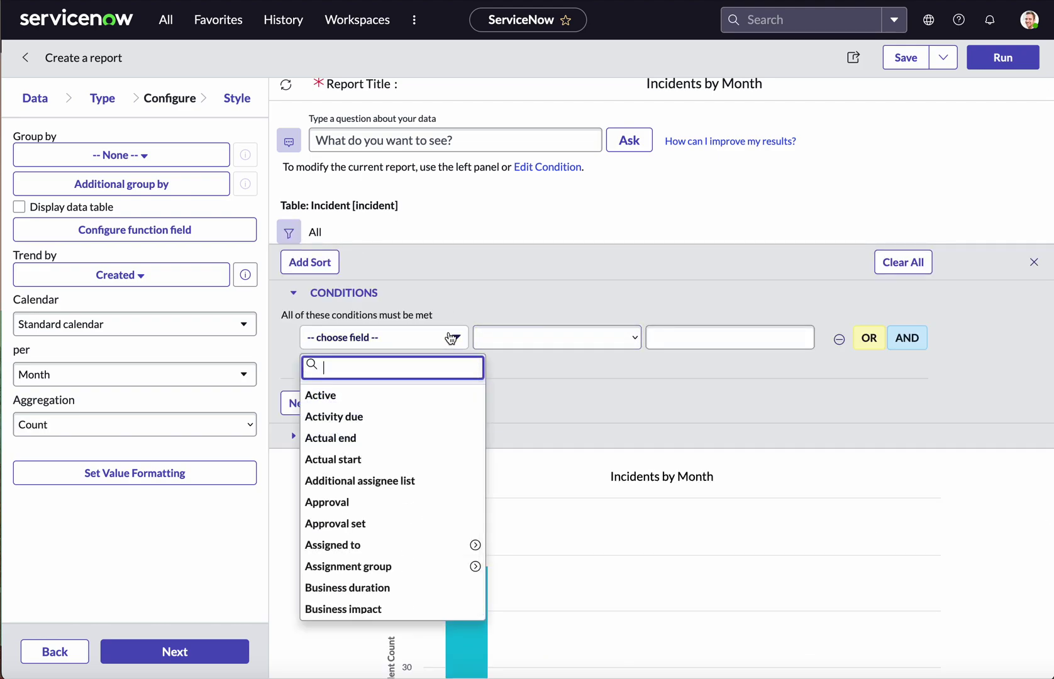
pyautogui.write('created')
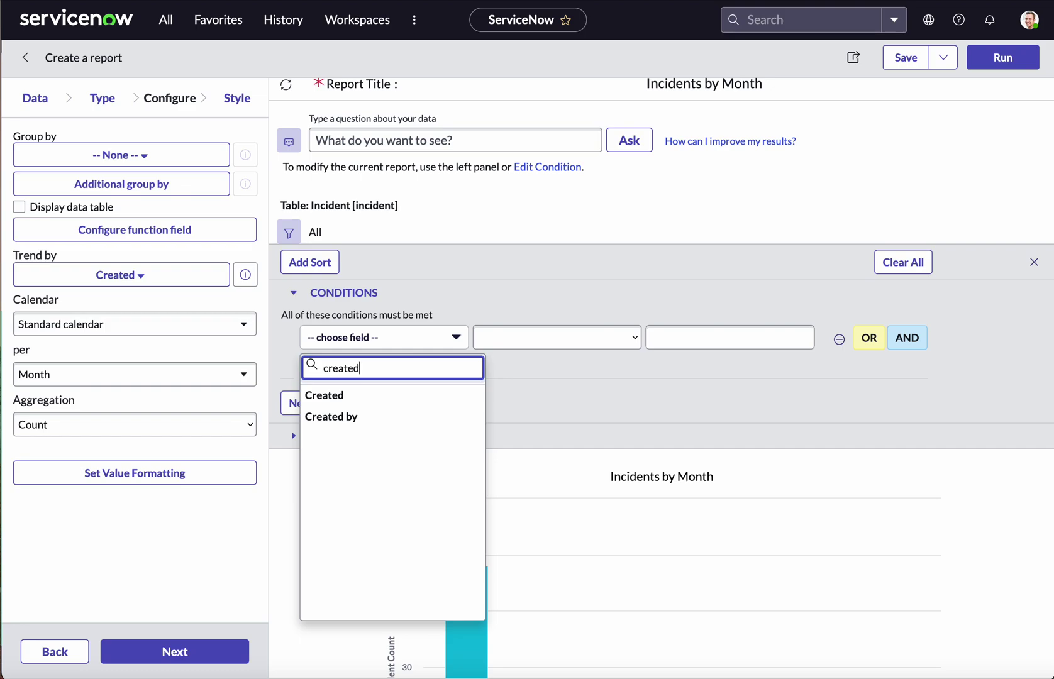
pyautogui.click(346, 396)
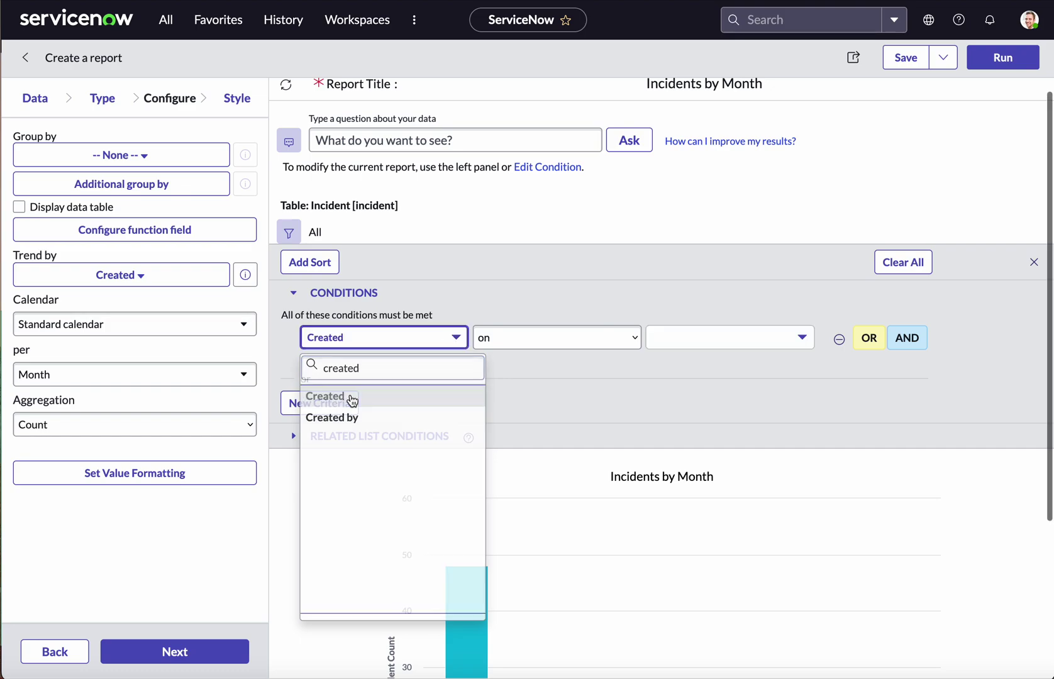
pyautogui.click(615, 335)
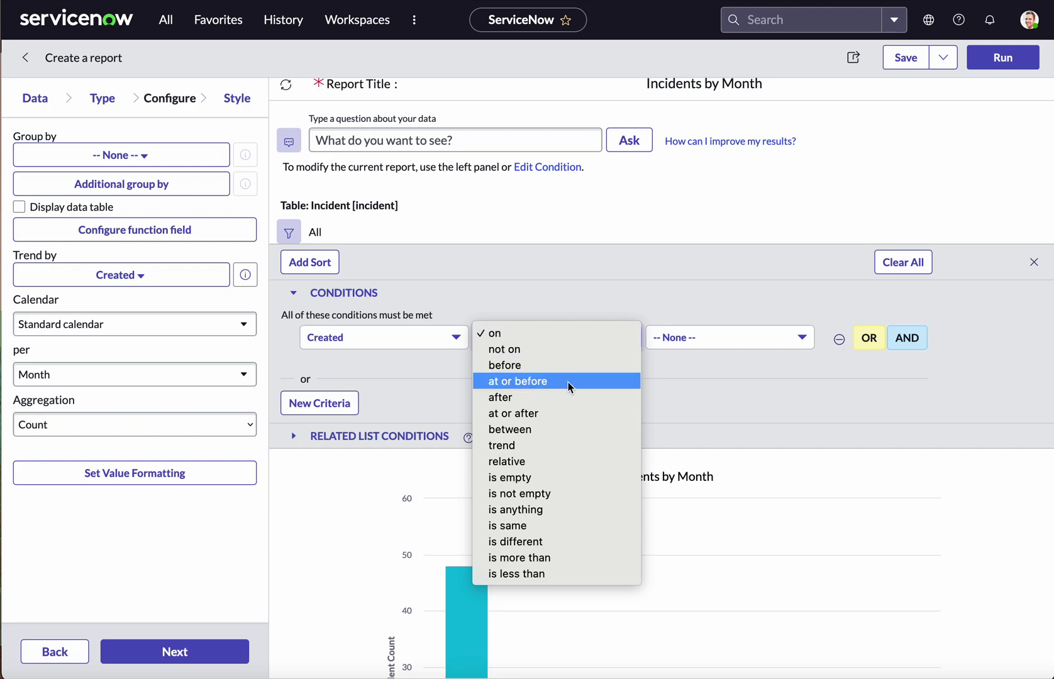
pyautogui.click(556, 416)
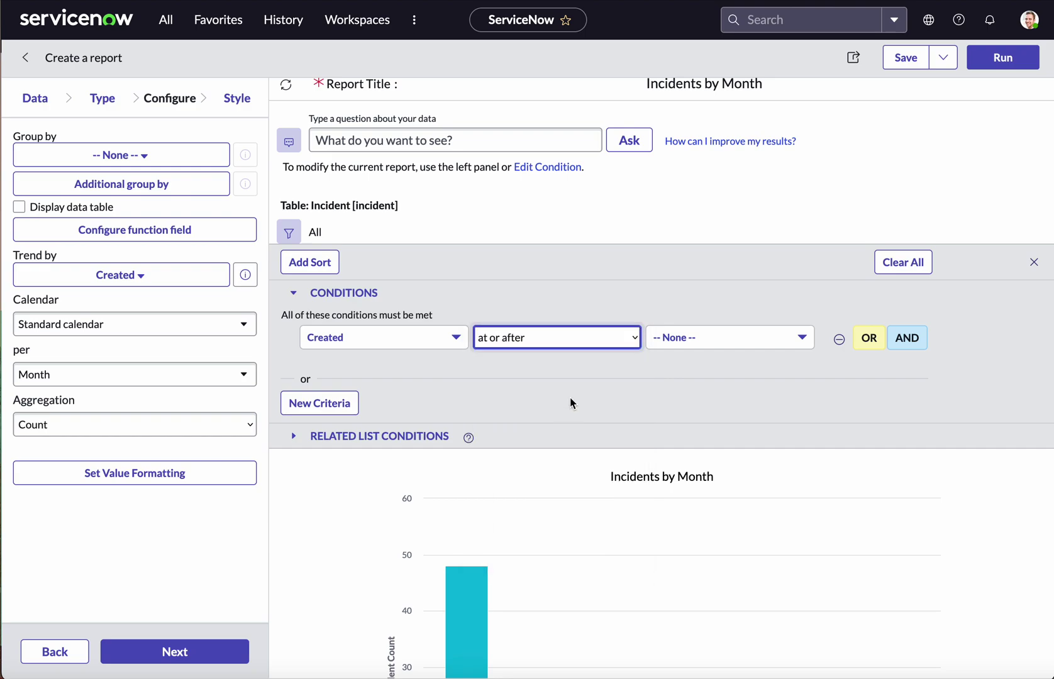
# Set the Created condition value to Last year and rerun the chart.
pyautogui.click(762, 345)
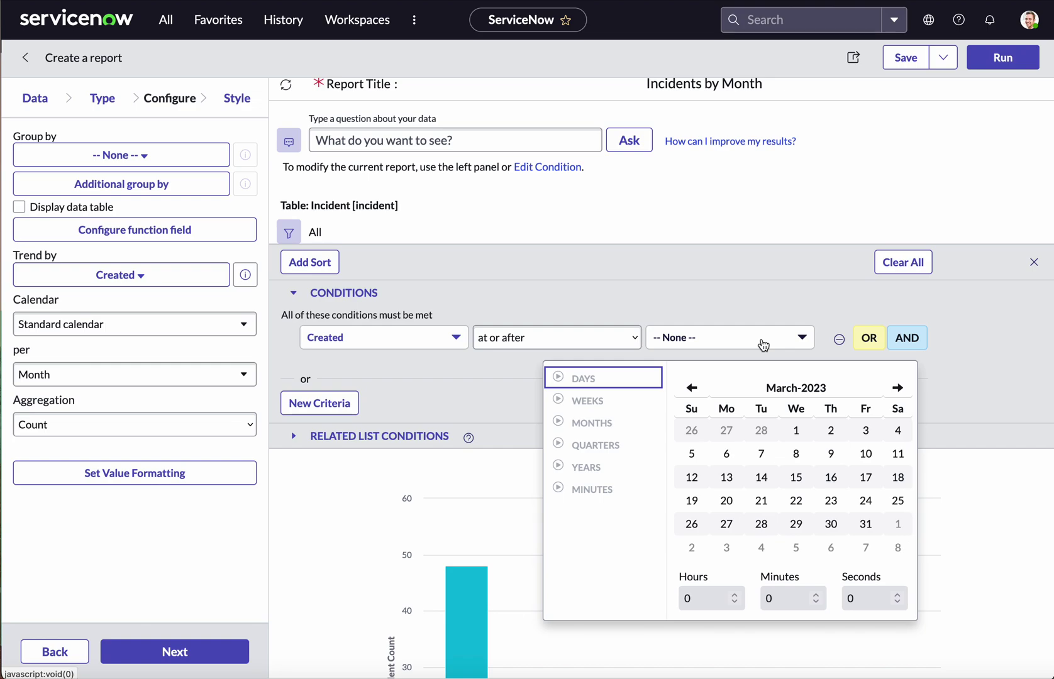
pyautogui.click(558, 379)
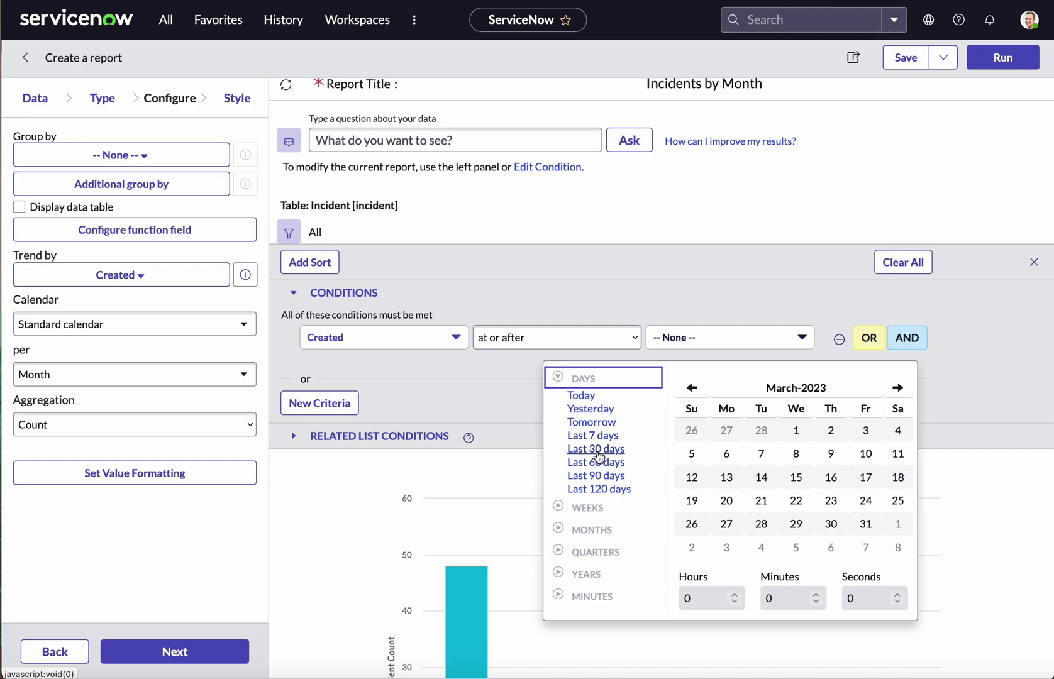
pyautogui.click(558, 381)
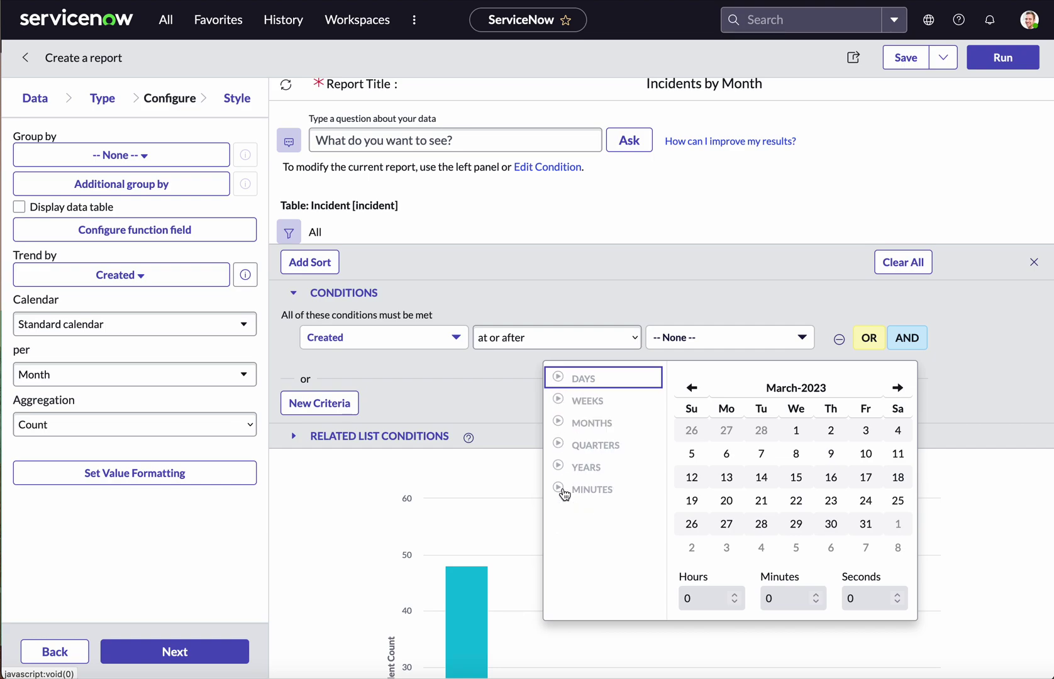
pyautogui.click(559, 468)
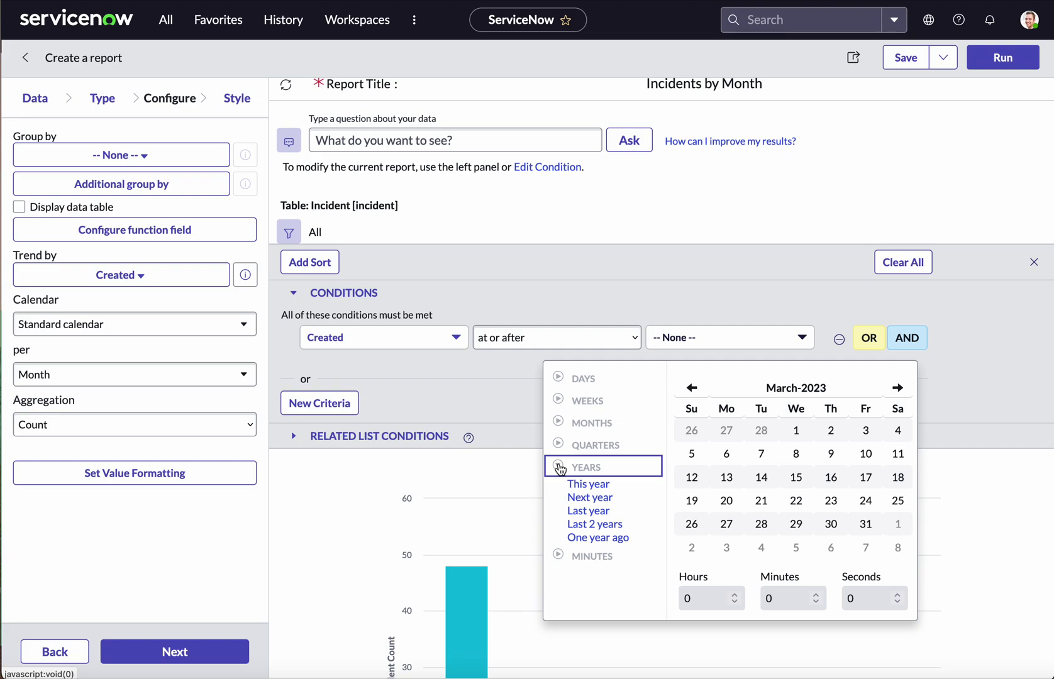
pyautogui.click(590, 512)
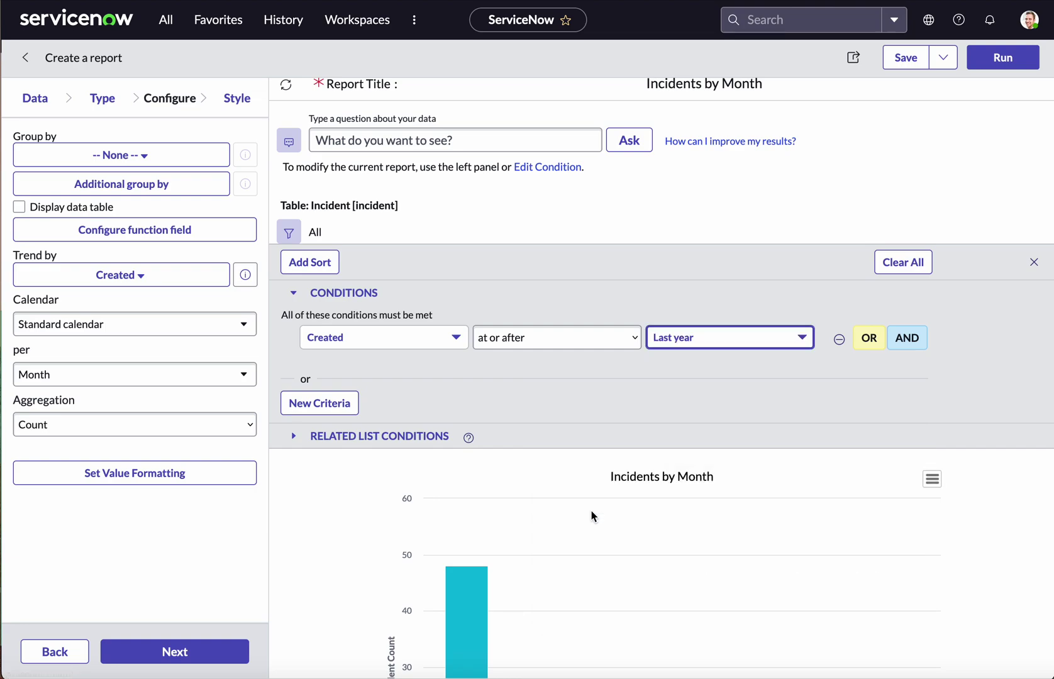
pyautogui.click(996, 63)
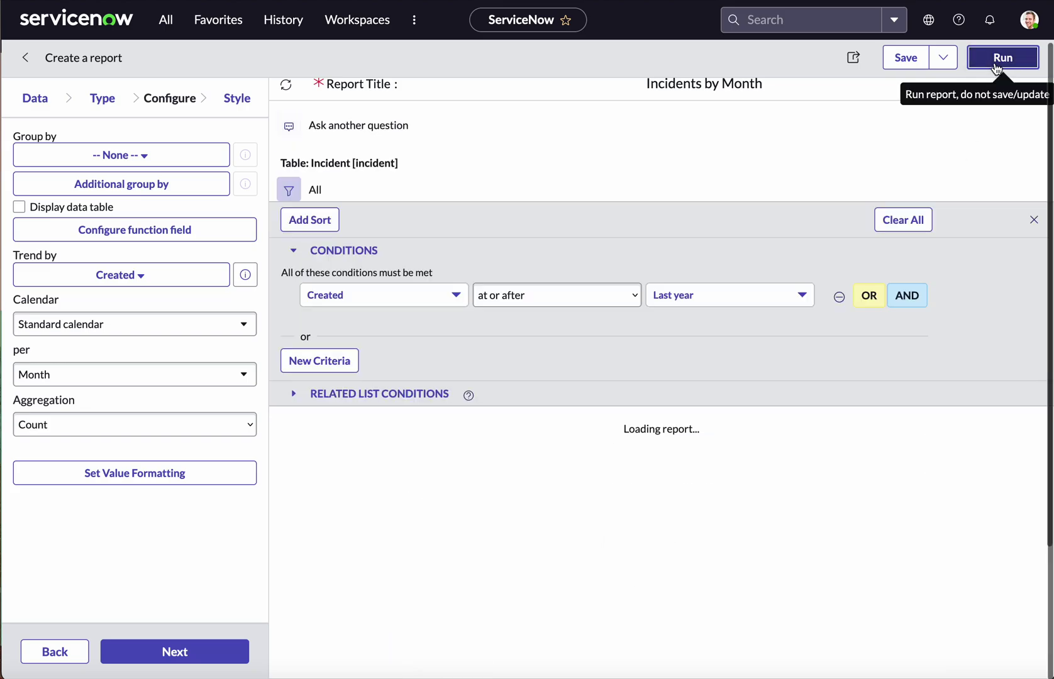
pyautogui.scroll(-3, 828, 482)
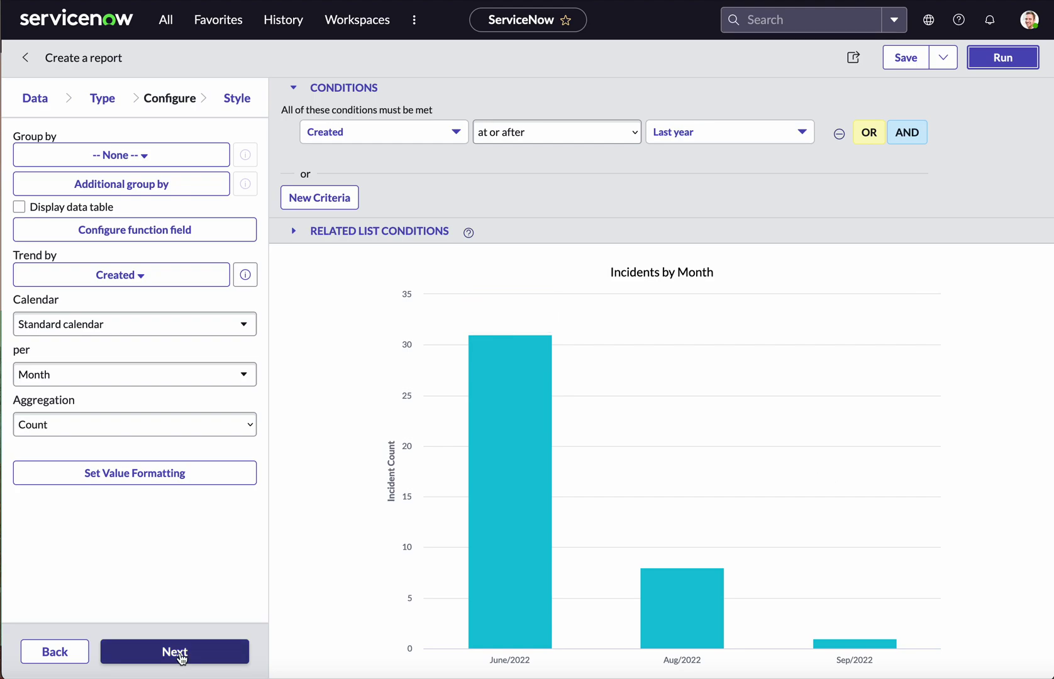
# Change the chart colour to Red, preview it, and save the Incidents by Month report.
pyautogui.click(179, 654)
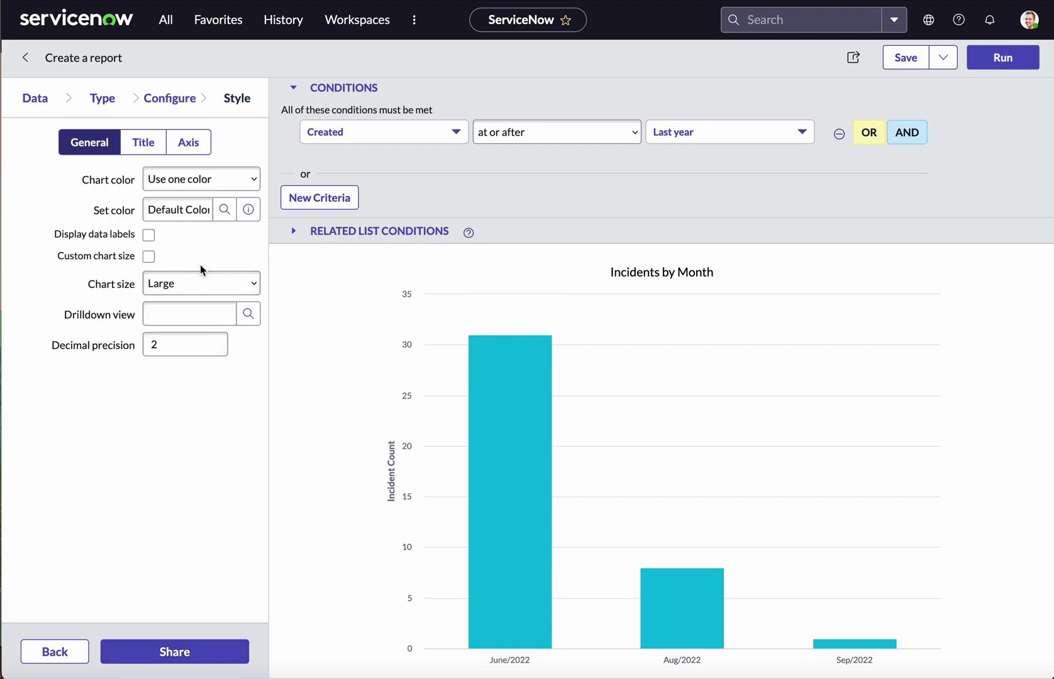
pyautogui.click(188, 213)
pyautogui.moveTo(146, 211); pyautogui.dragTo(239, 217)
pyautogui.write('re')
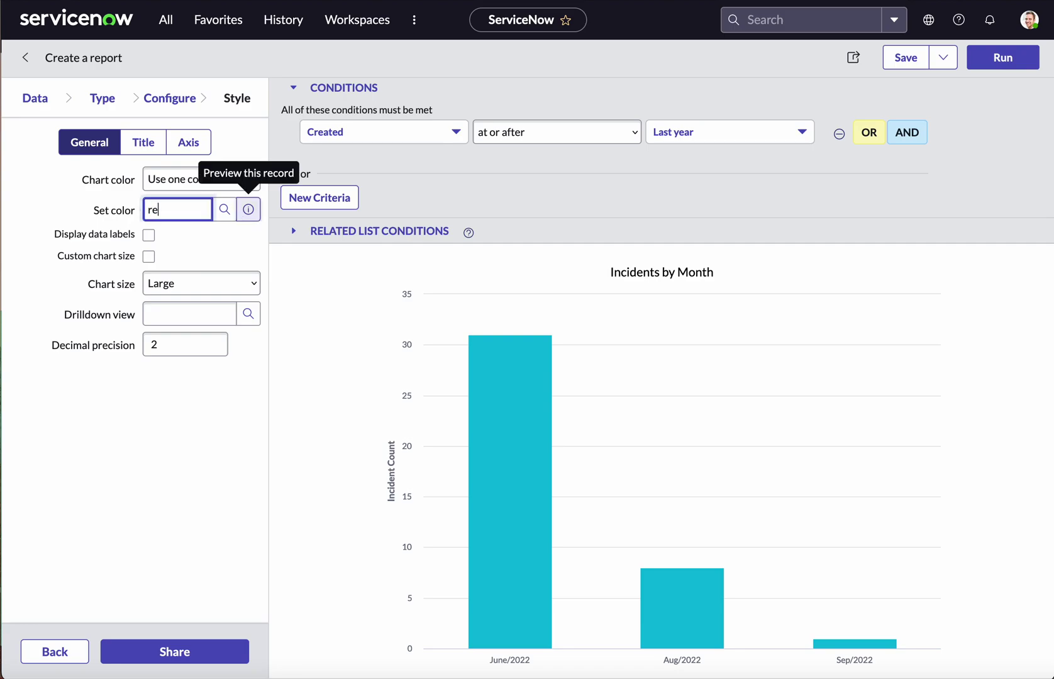
pyautogui.write('d')
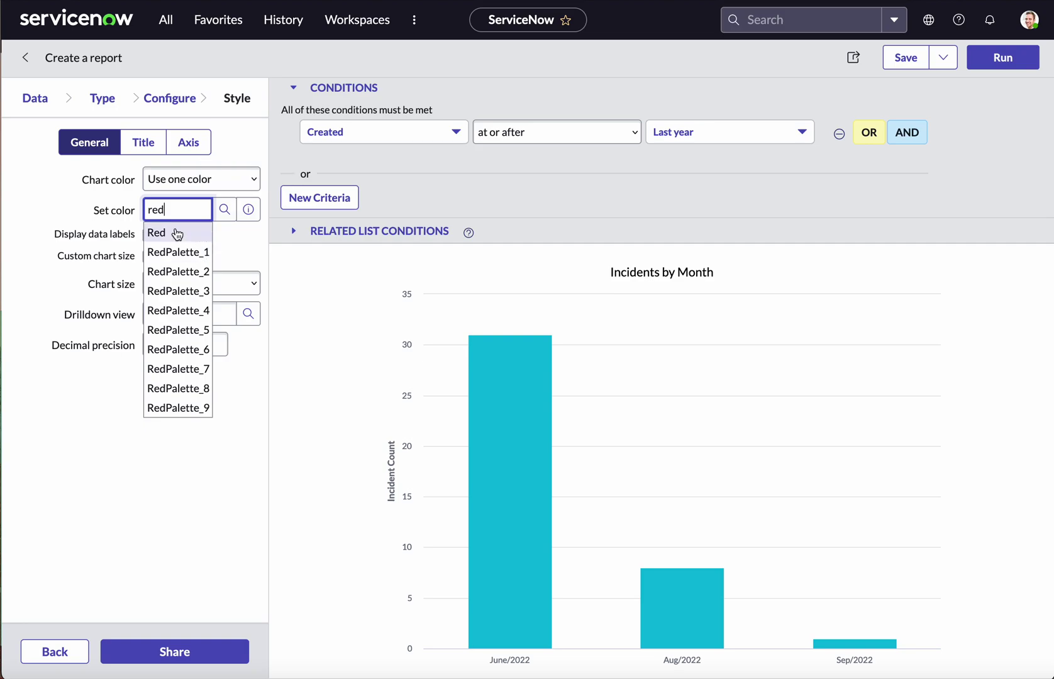
pyautogui.click(176, 233)
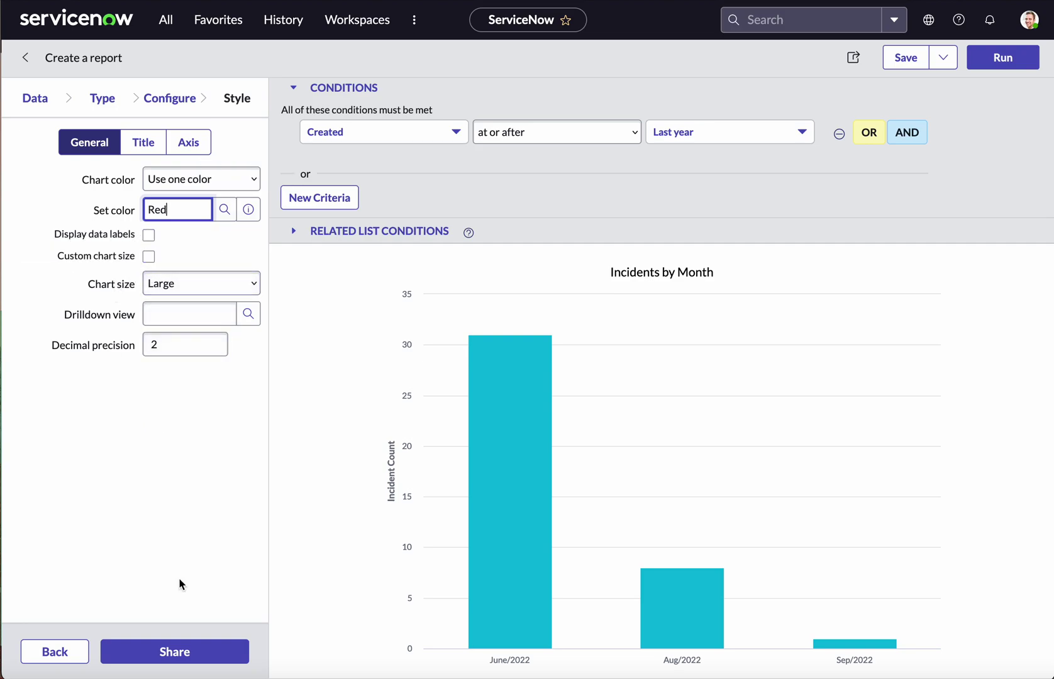
pyautogui.click(1017, 65)
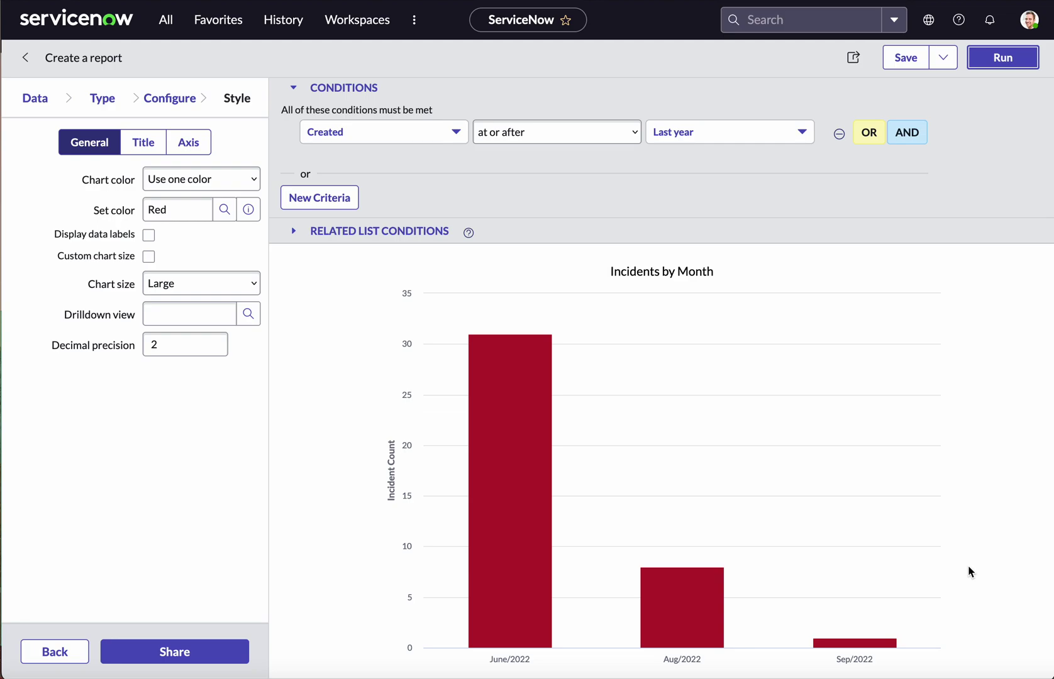
pyautogui.click(899, 59)
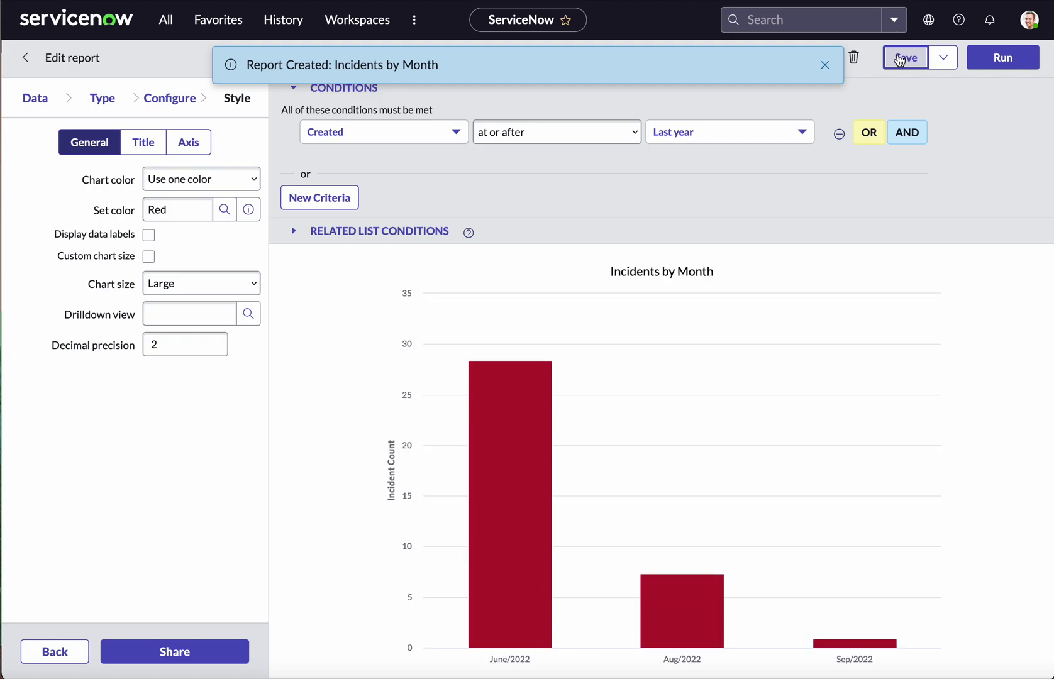
pyautogui.click(825, 65)
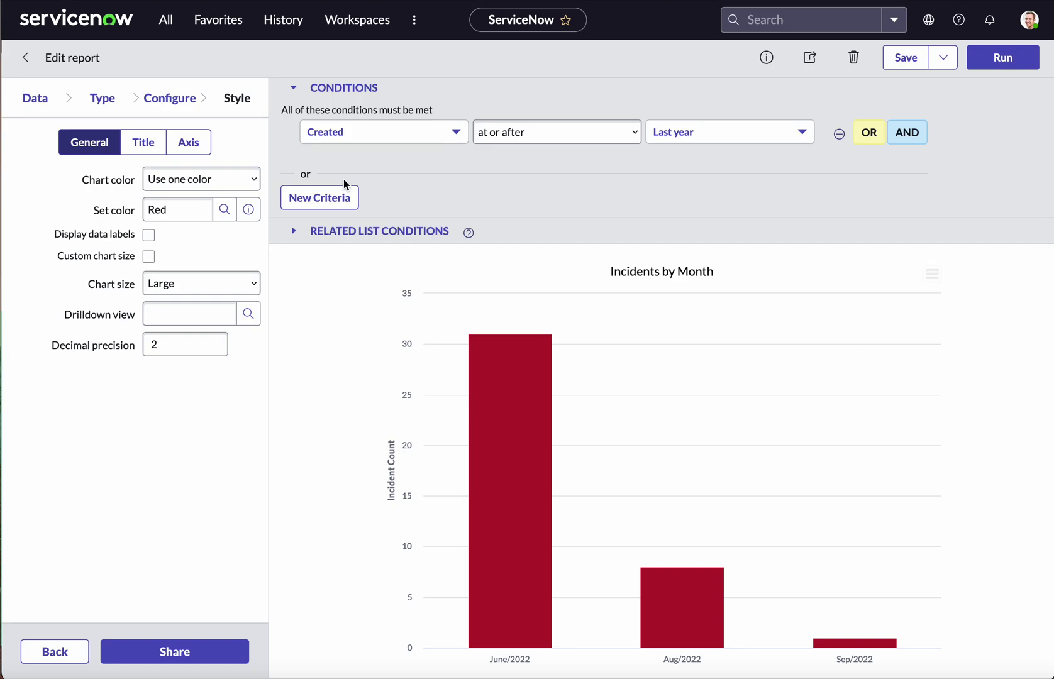
# Create a new report named 'Active Incidents' using the Incident [incident] table as its source.
pyautogui.click(160, 20)
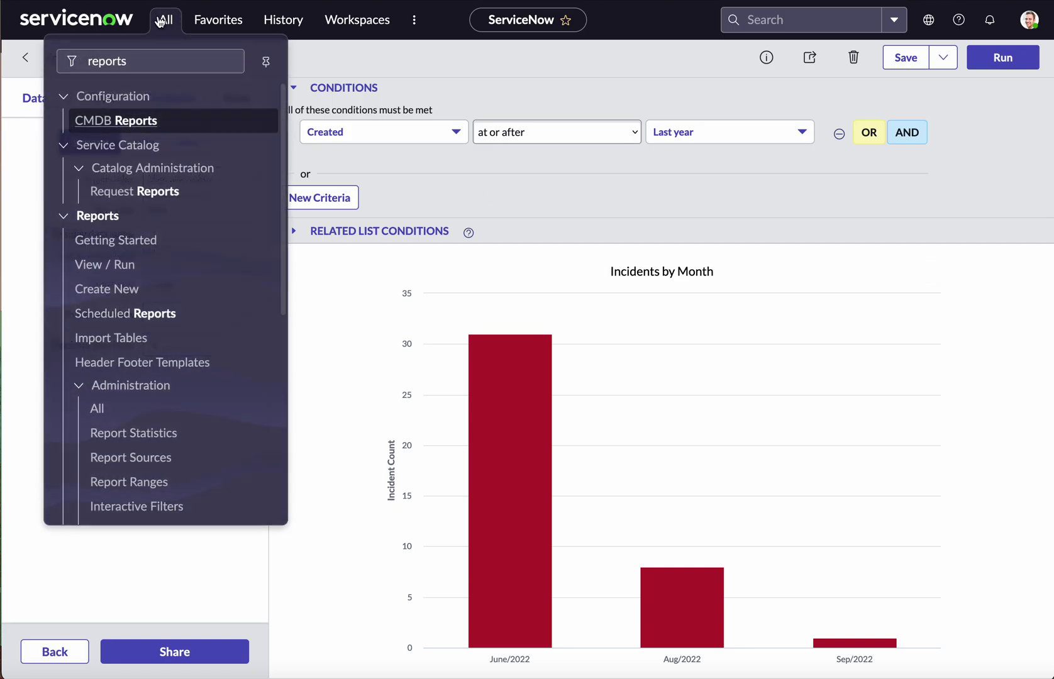
pyautogui.click(127, 292)
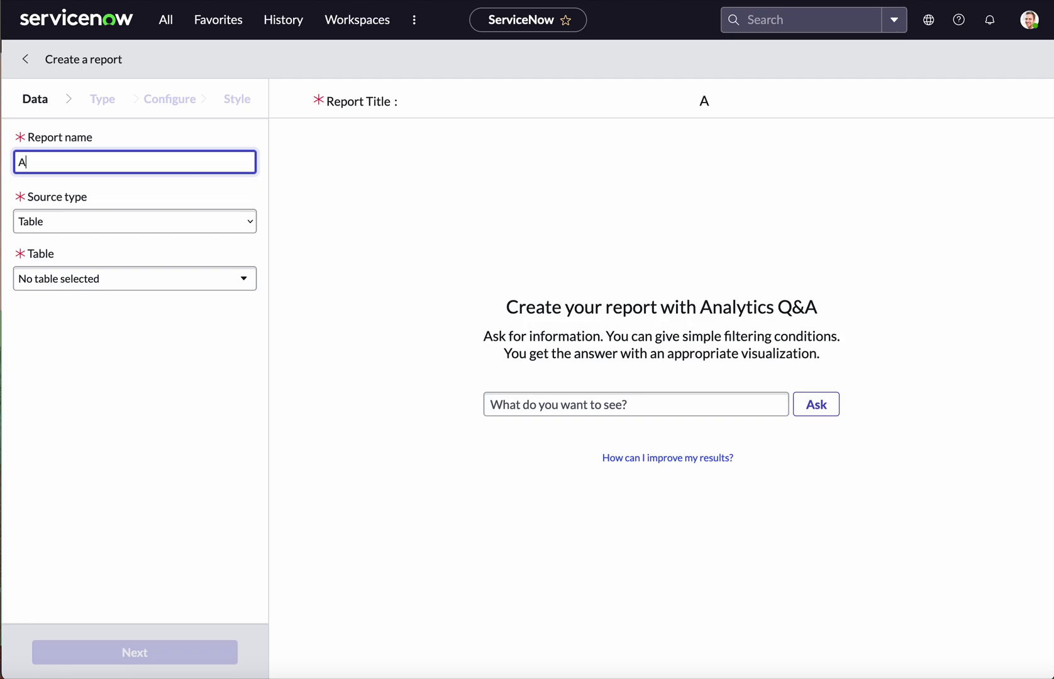
pyautogui.write('tive Incidents')
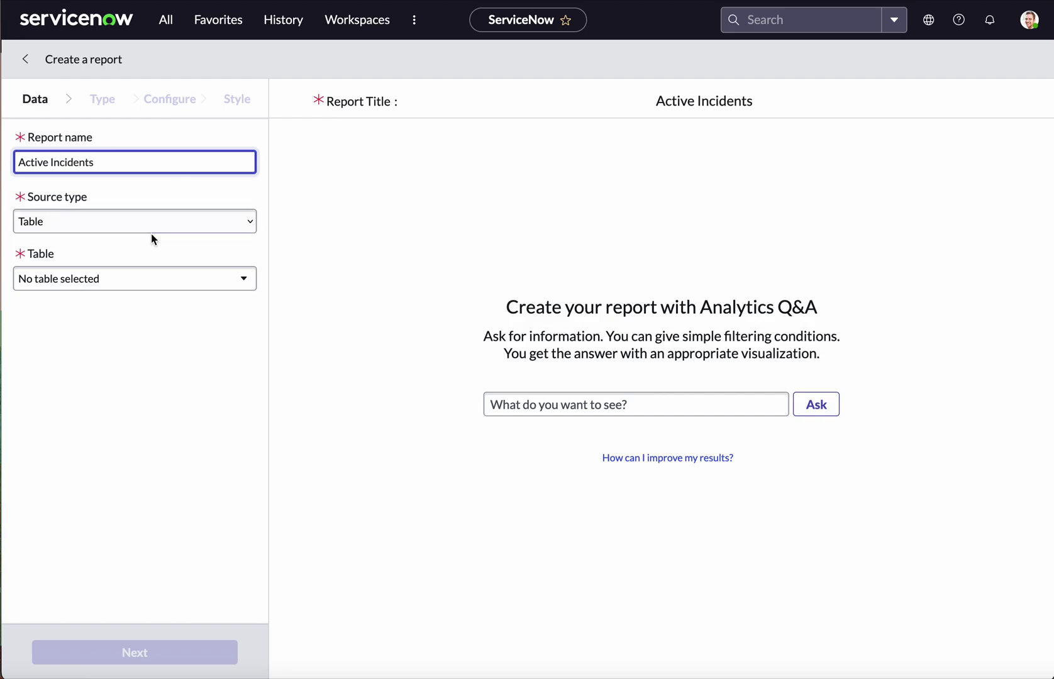
pyautogui.click(145, 283)
pyautogui.write('inci')
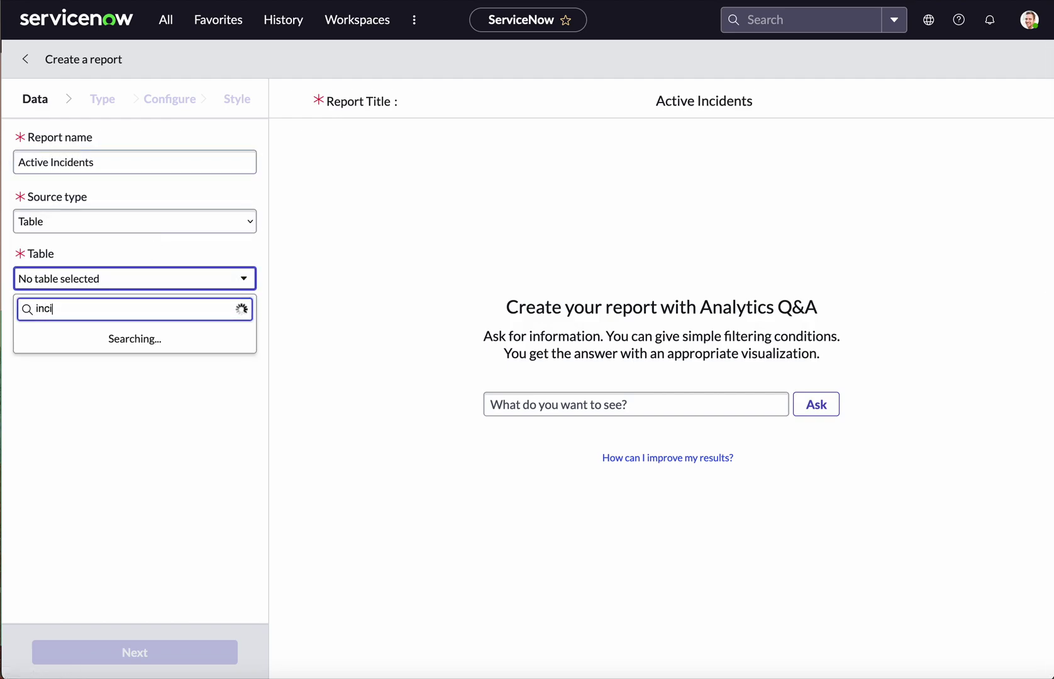
pyautogui.click(98, 355)
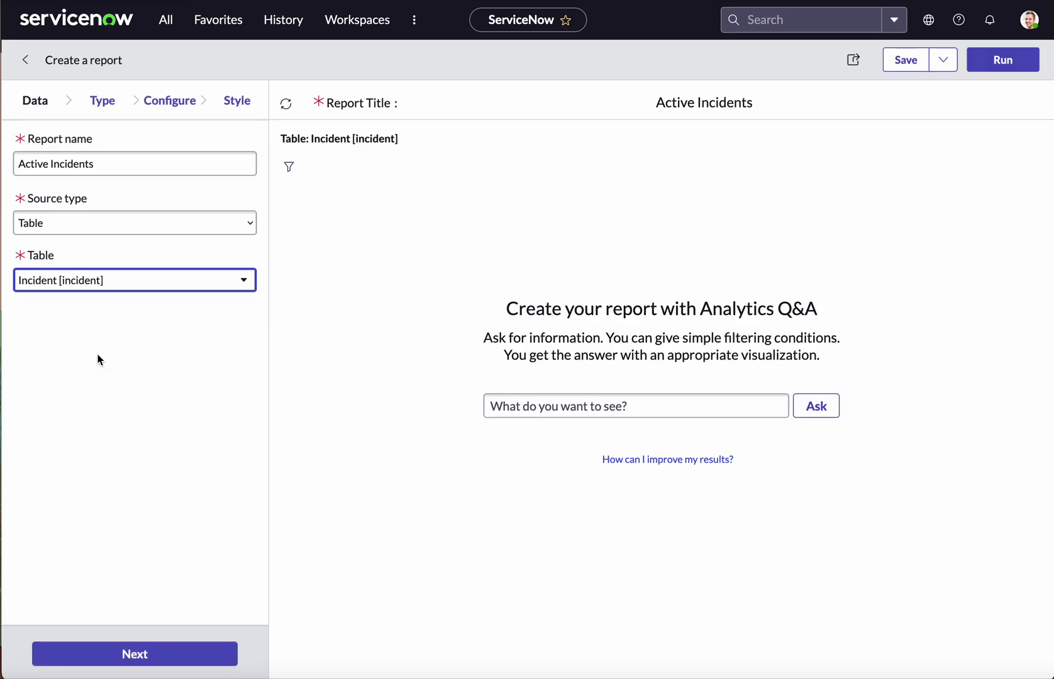
pyautogui.click(165, 657)
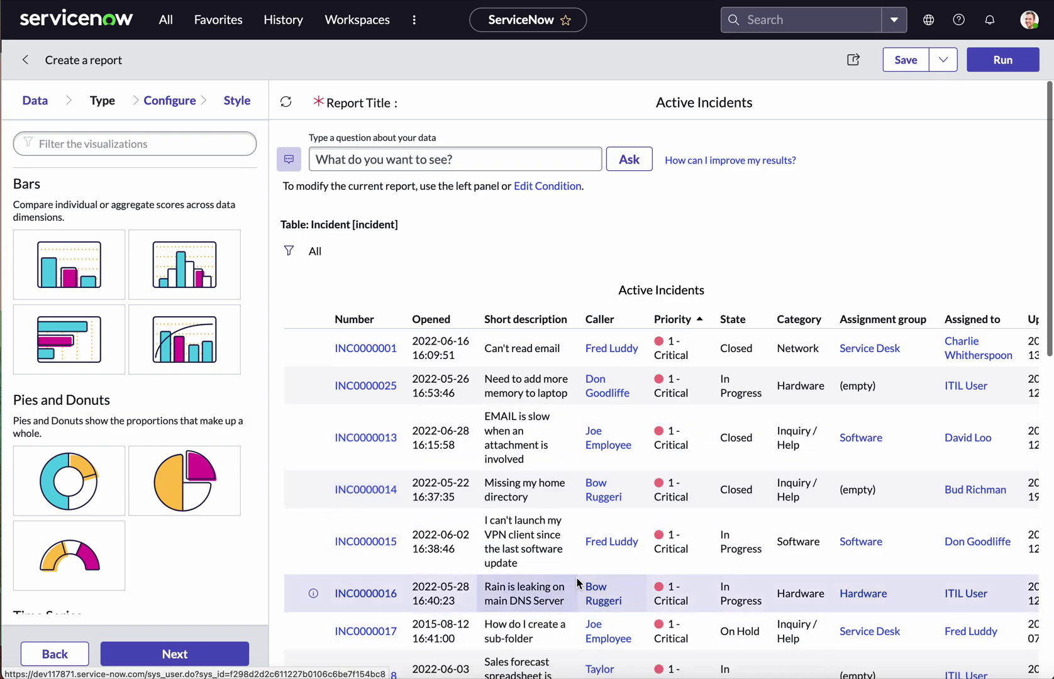
# Remove the Updated, Updated by and Caller columns from the report.
pyautogui.click(170, 657)
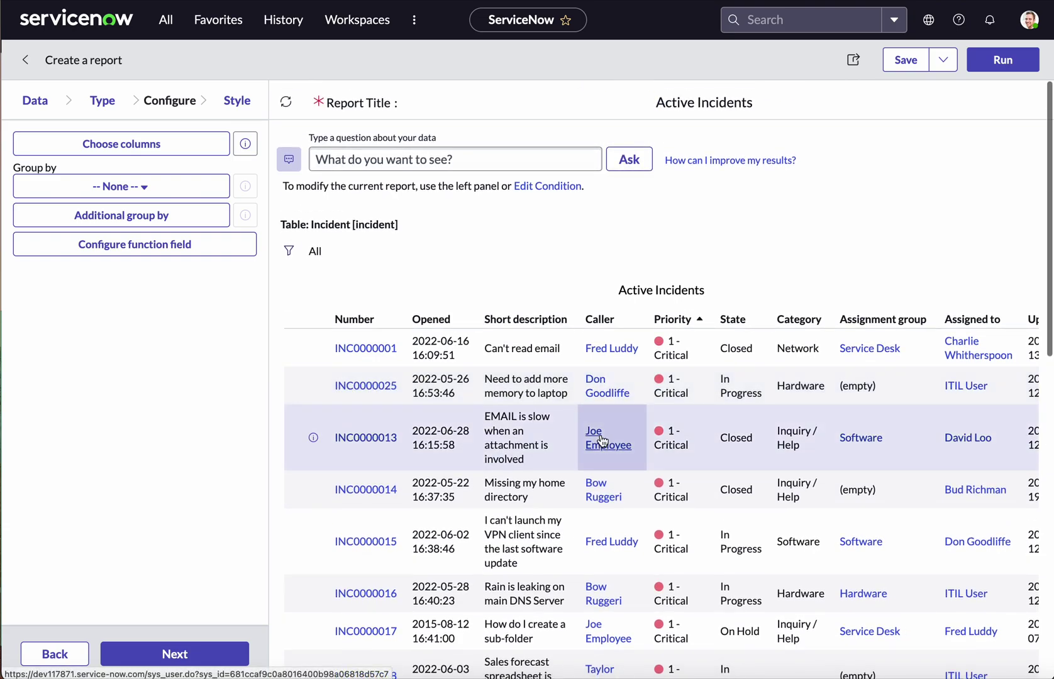
pyautogui.hscroll(4, 602, 440)
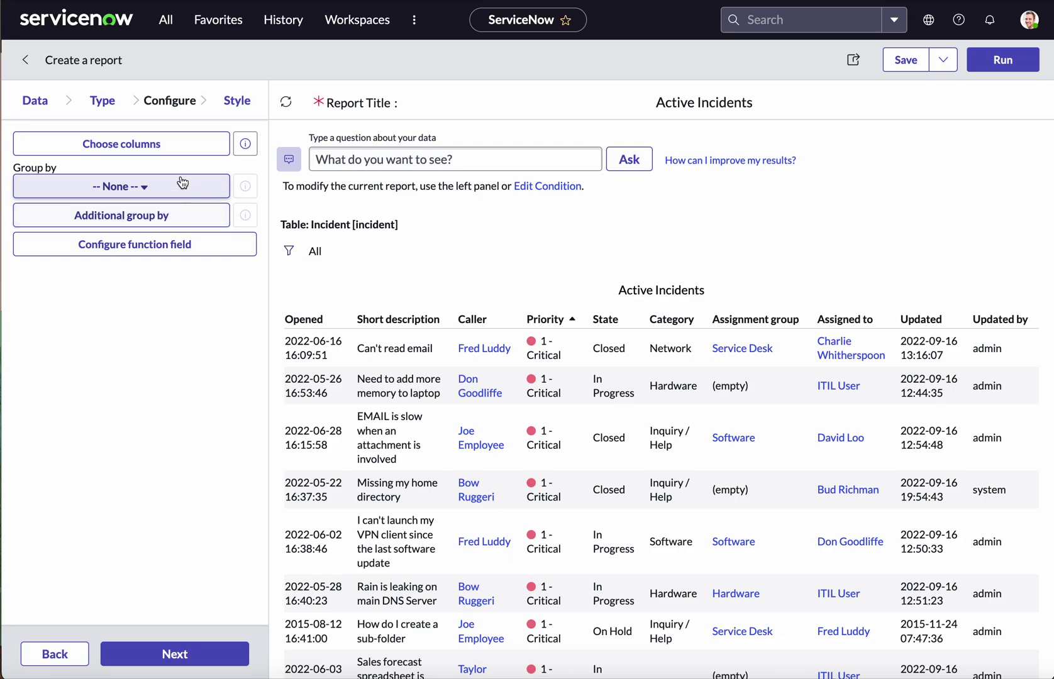
pyautogui.click(173, 155)
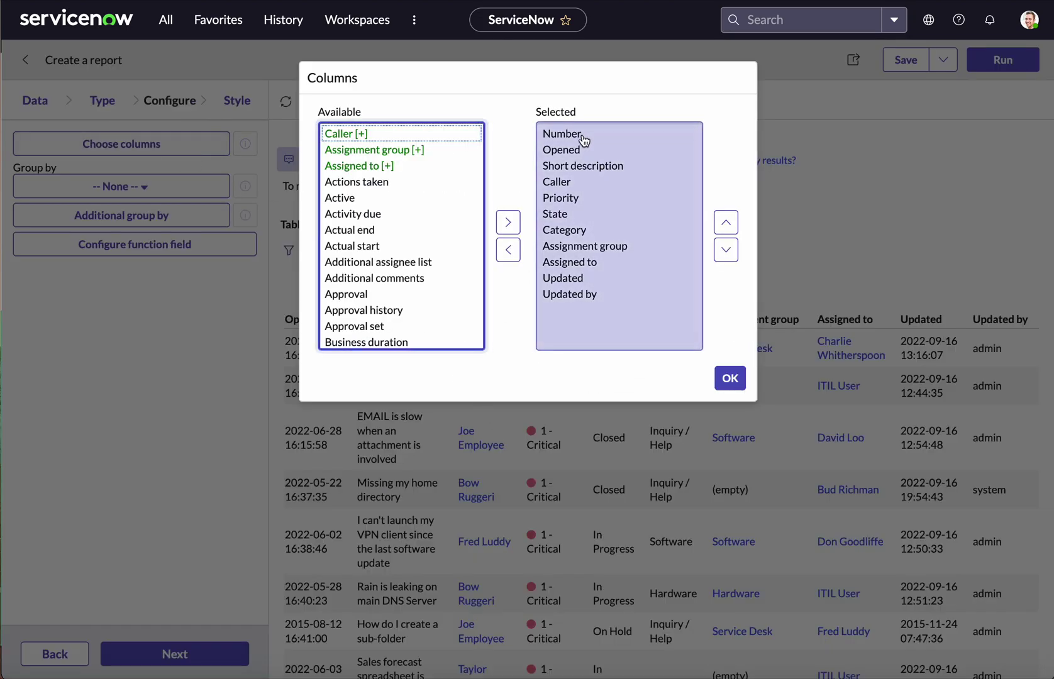
pyautogui.click(574, 279)
pyautogui.keyDown('shift'); pyautogui.click(576, 295); pyautogui.keyUp('shift')
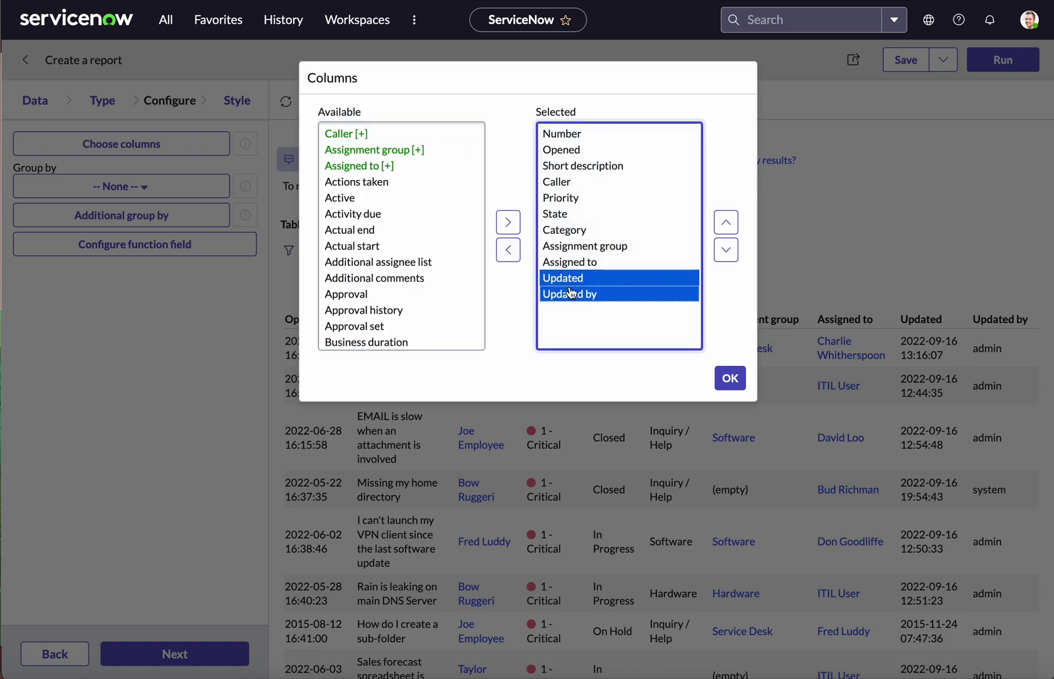
pyautogui.click(508, 249)
pyautogui.click(574, 182)
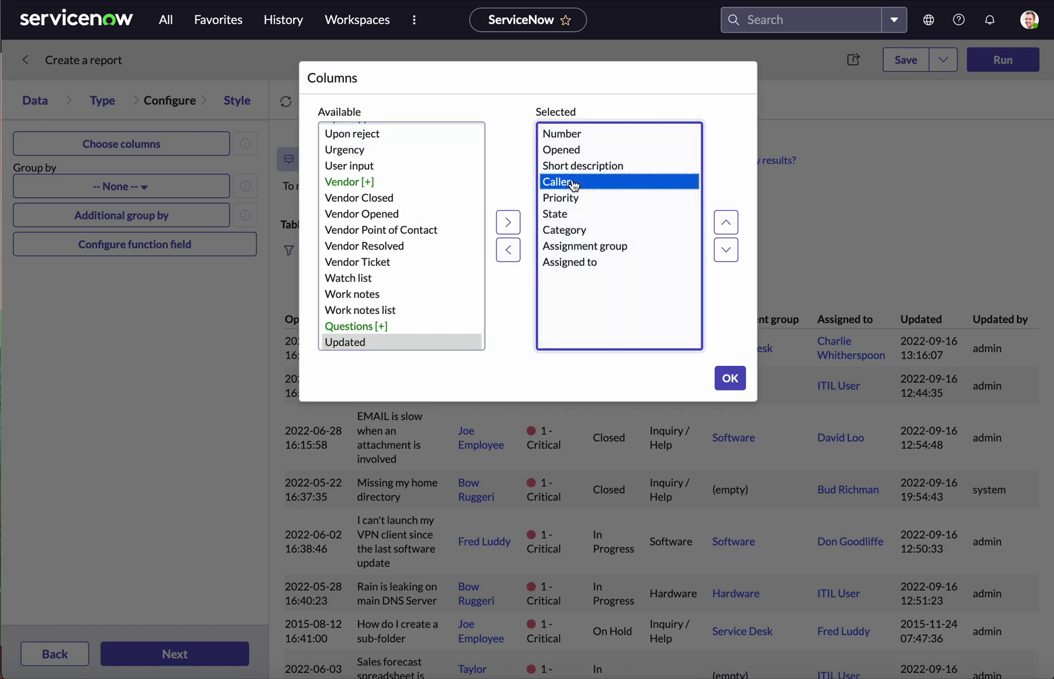
pyautogui.click(508, 250)
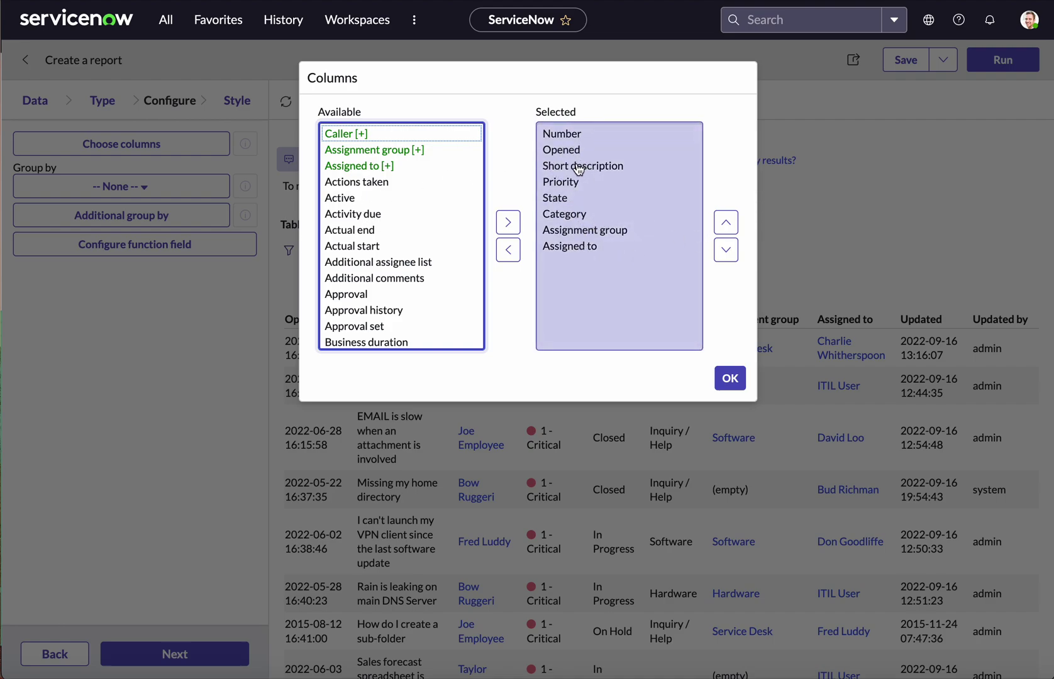
# Move the State column above Priority and apply the column layout.
pyautogui.click(576, 198)
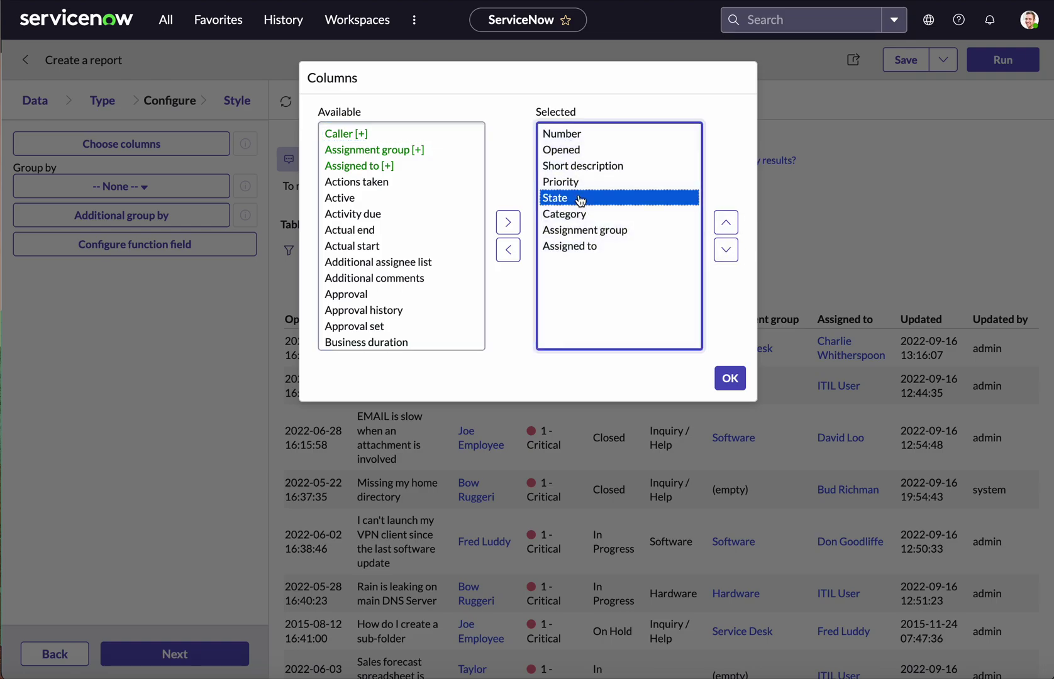
pyautogui.click(723, 226)
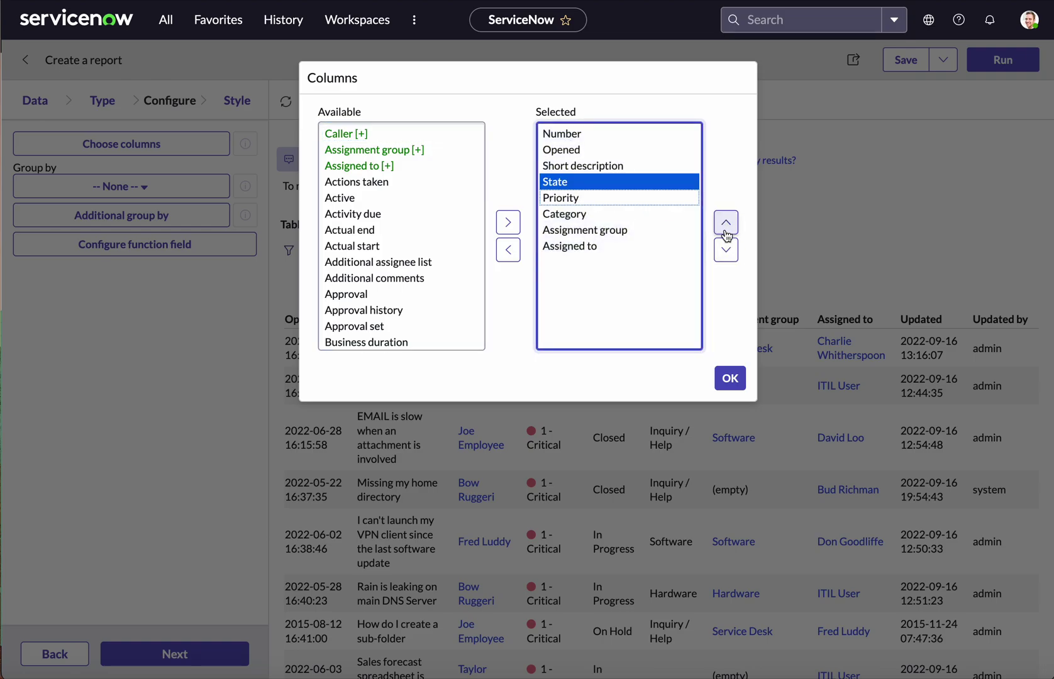
pyautogui.click(730, 378)
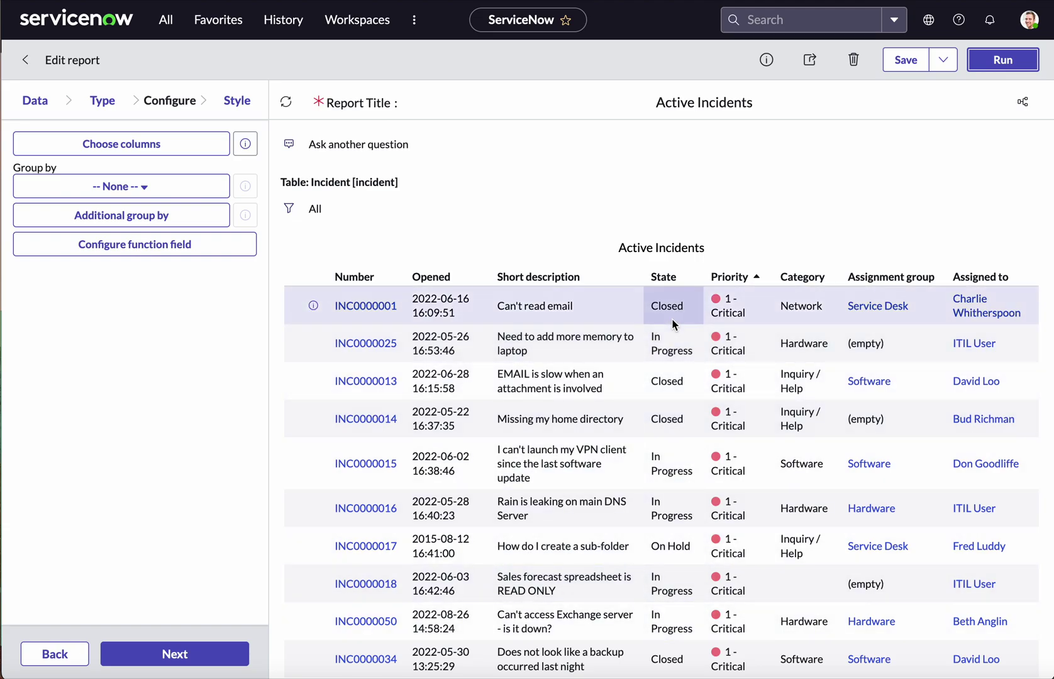
# Add a filter condition on State with the 'is not one of' operator.
pyautogui.click(290, 213)
pyautogui.click(437, 327)
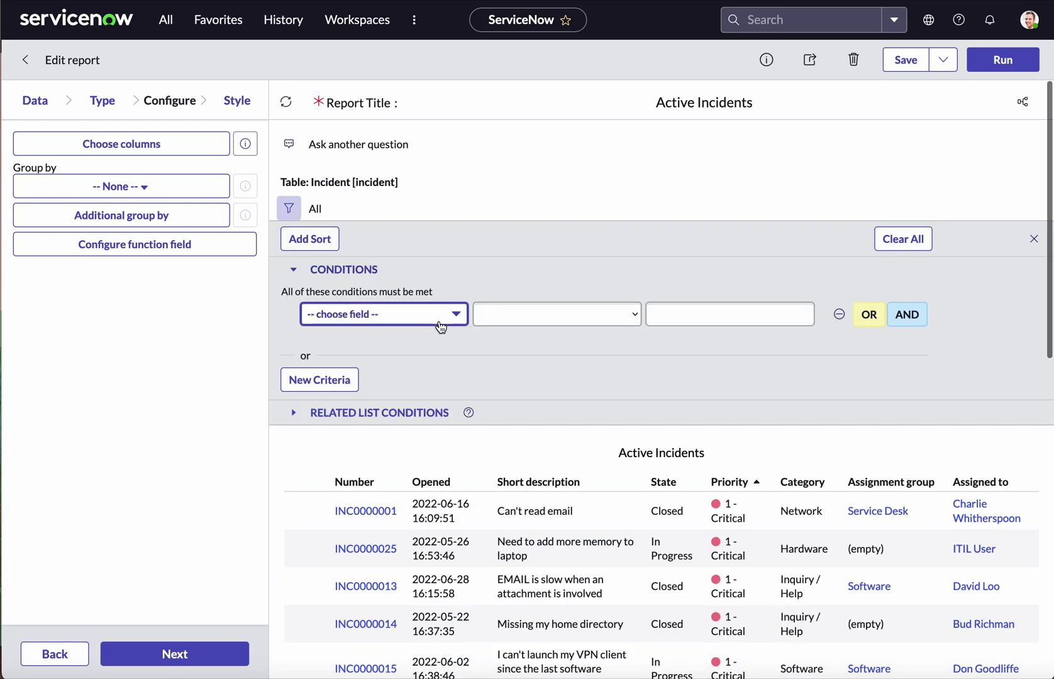
pyautogui.write('state')
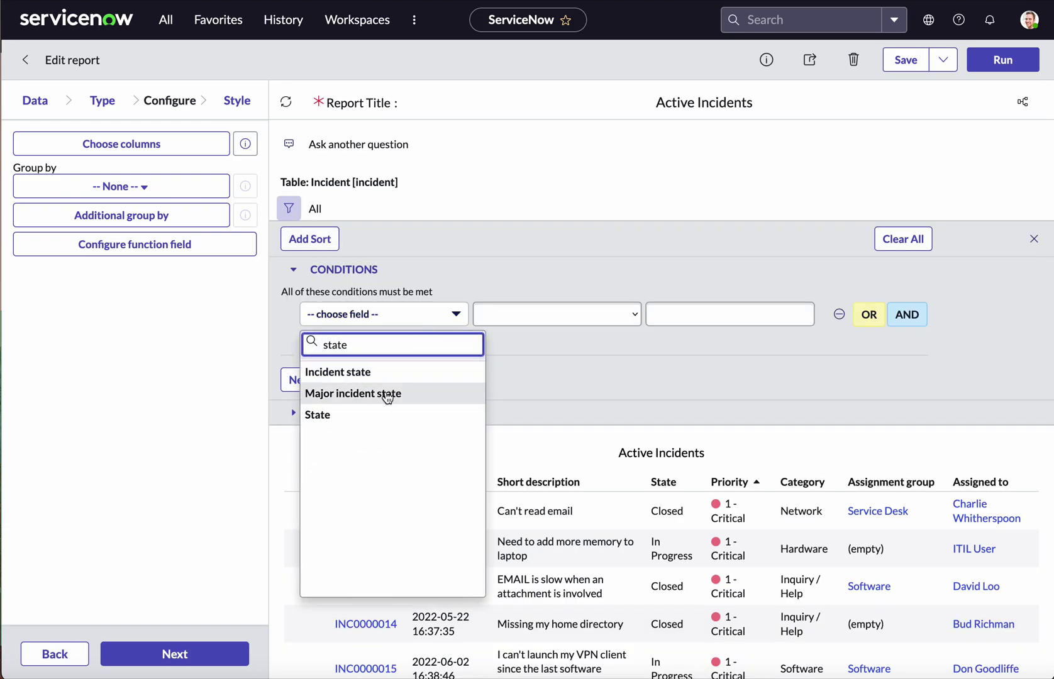
pyautogui.click(367, 417)
pyautogui.click(530, 315)
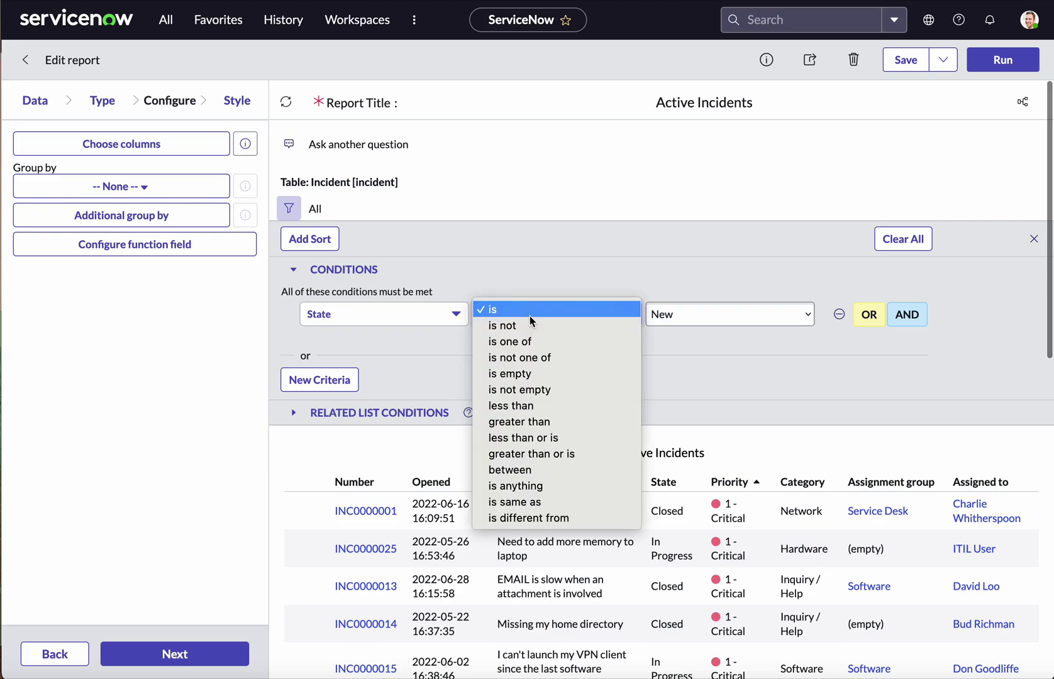
pyautogui.click(538, 363)
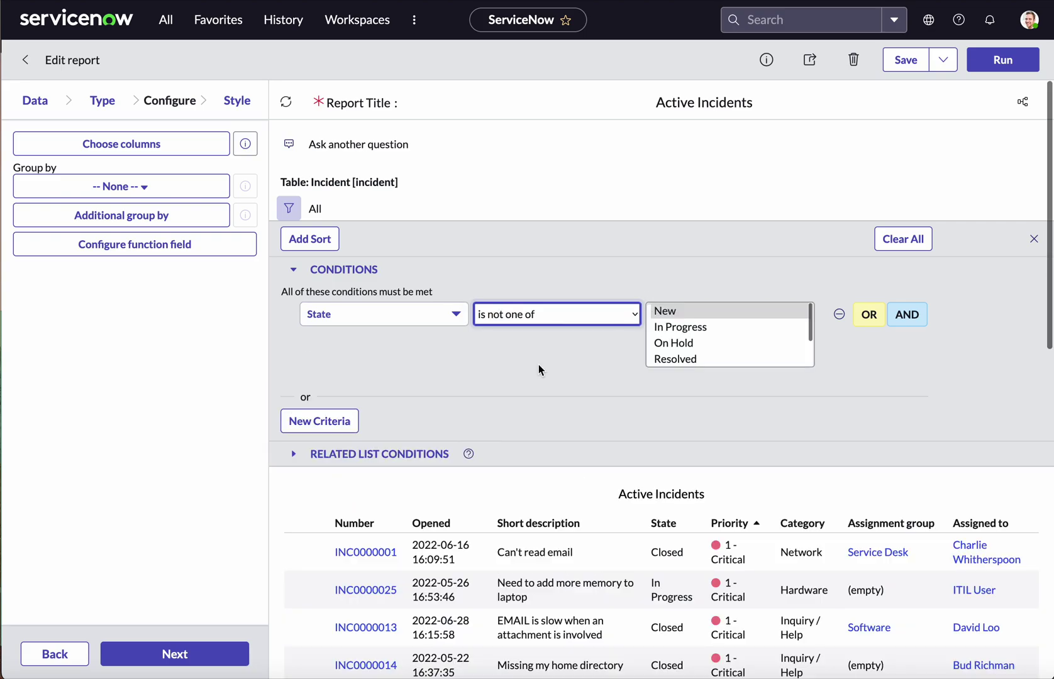
# Exclude On Hold, Resolved, Closed and Canceled states, then rerun the report.
pyautogui.scroll(-1, 782, 368)
pyautogui.scroll(3, 781, 367)
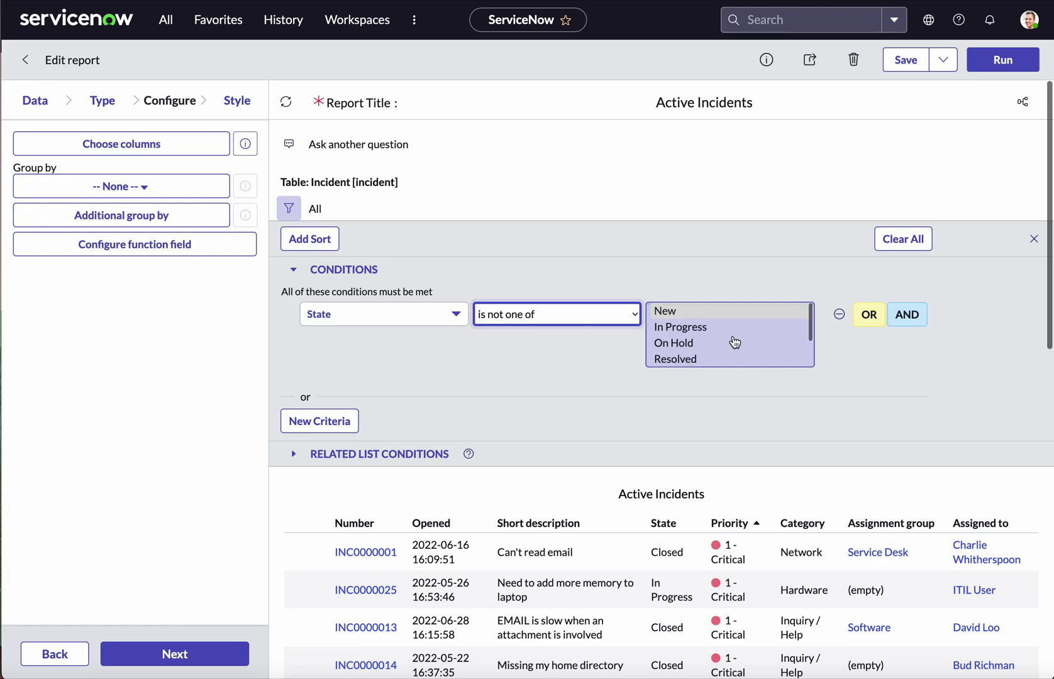
pyautogui.click(734, 342)
pyautogui.keyDown('shift'); pyautogui.click(723, 364); pyautogui.keyUp('shift')
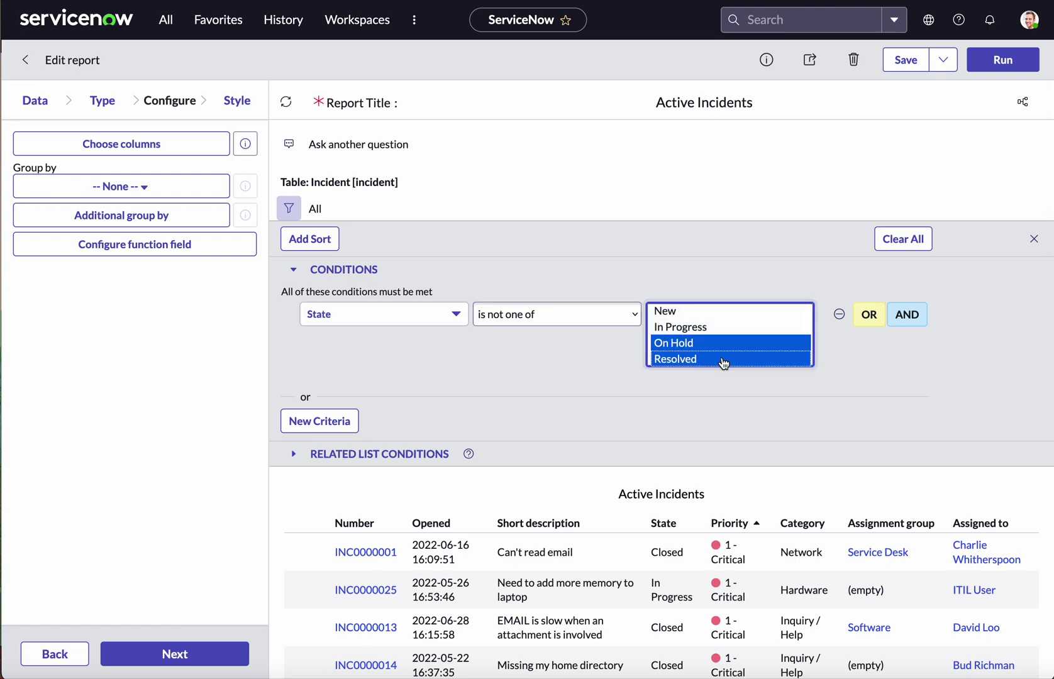
pyautogui.scroll(-2, 723, 363)
pyautogui.keyDown('shift'); pyautogui.click(709, 346); pyautogui.keyUp('shift')
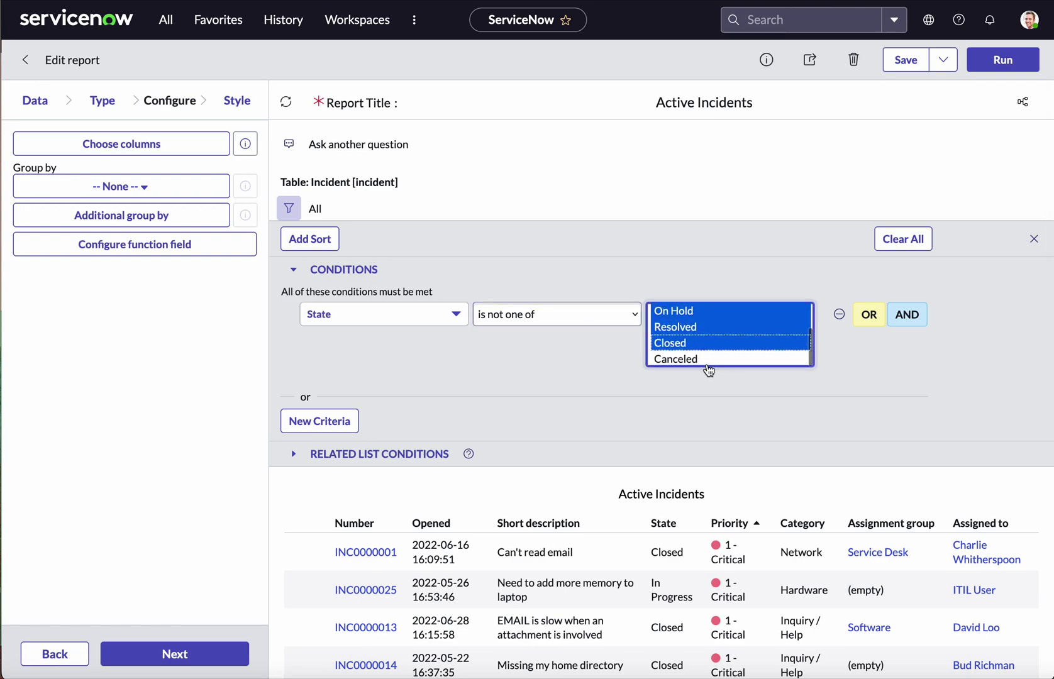
pyautogui.keyDown('shift'); pyautogui.click(709, 368); pyautogui.keyUp('shift')
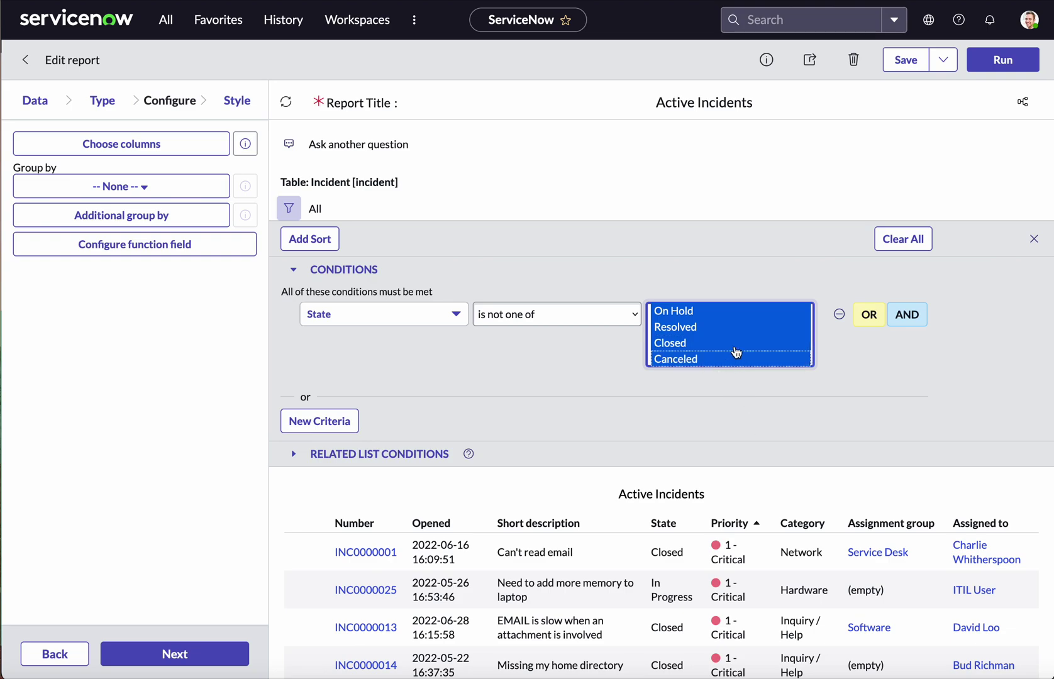
pyautogui.scroll(2, 737, 352)
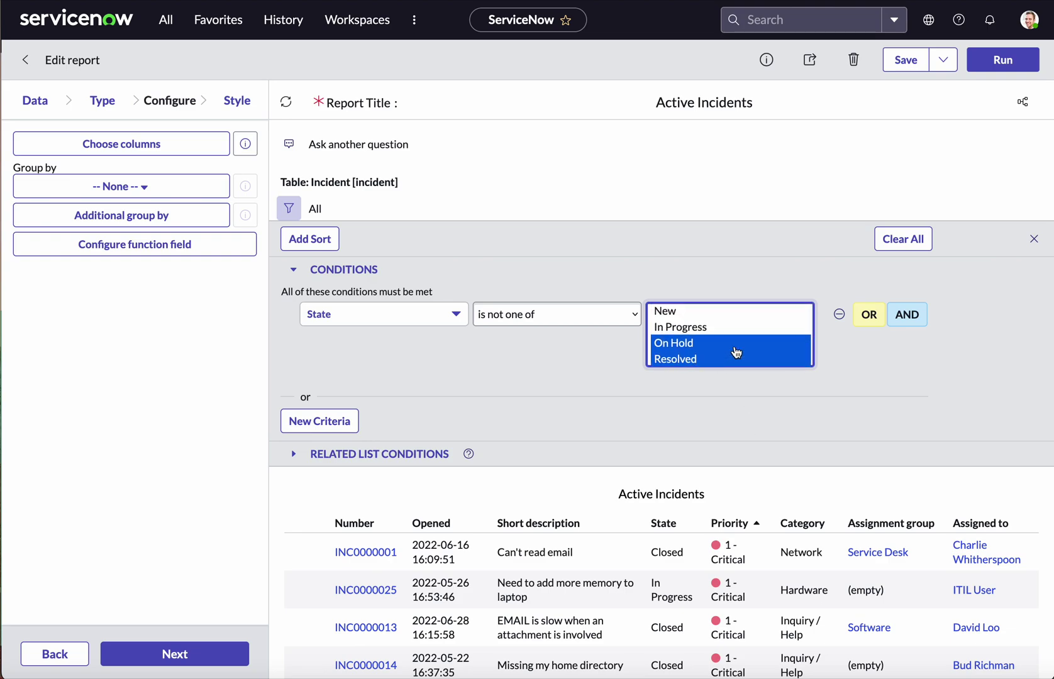
pyautogui.scroll(-2, 737, 353)
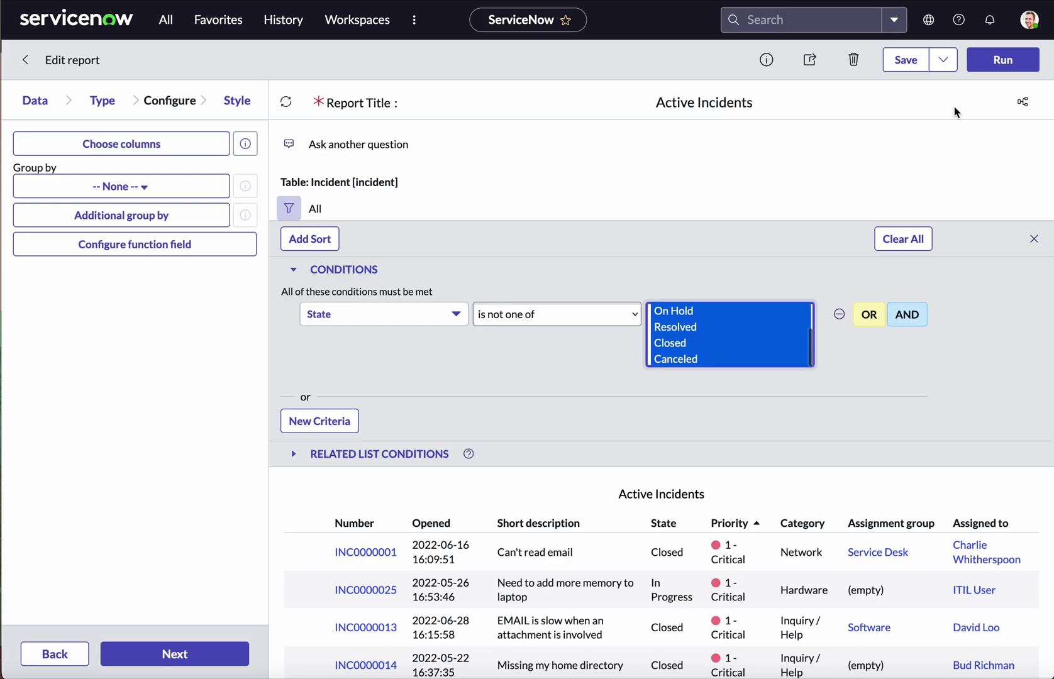
pyautogui.click(1002, 60)
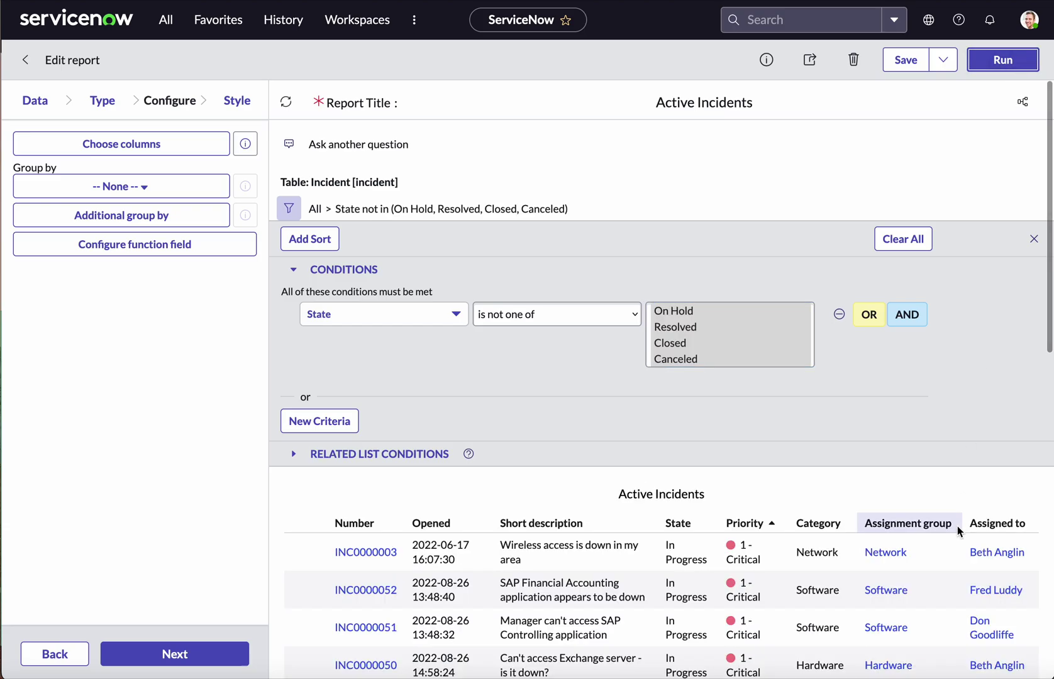
pyautogui.scroll(-3, 958, 531)
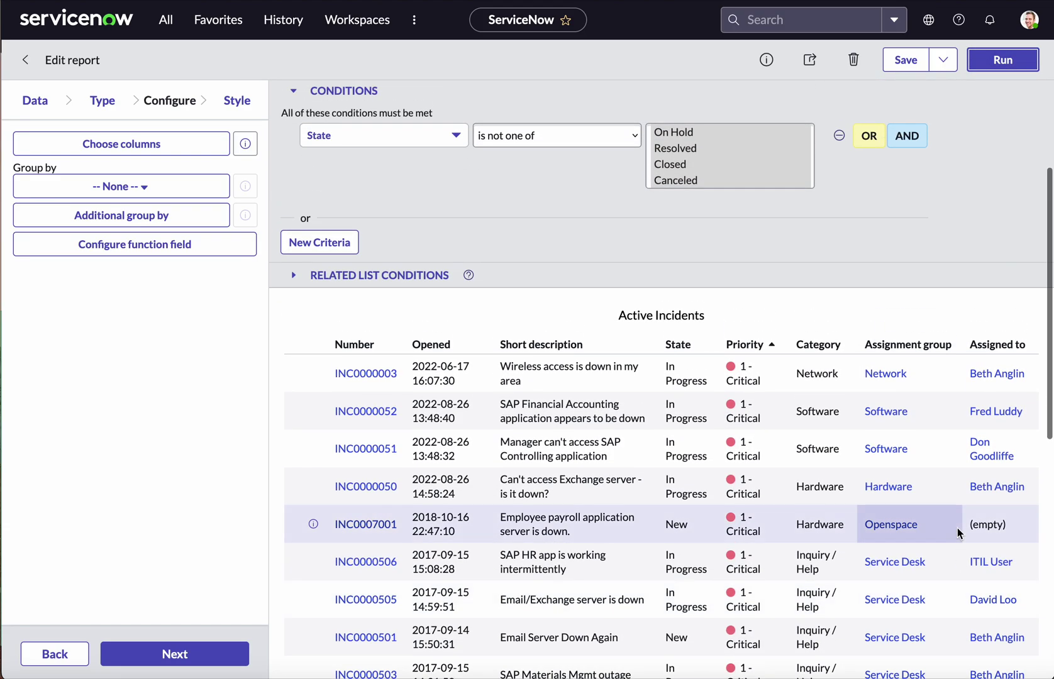
pyautogui.scroll(2, 957, 531)
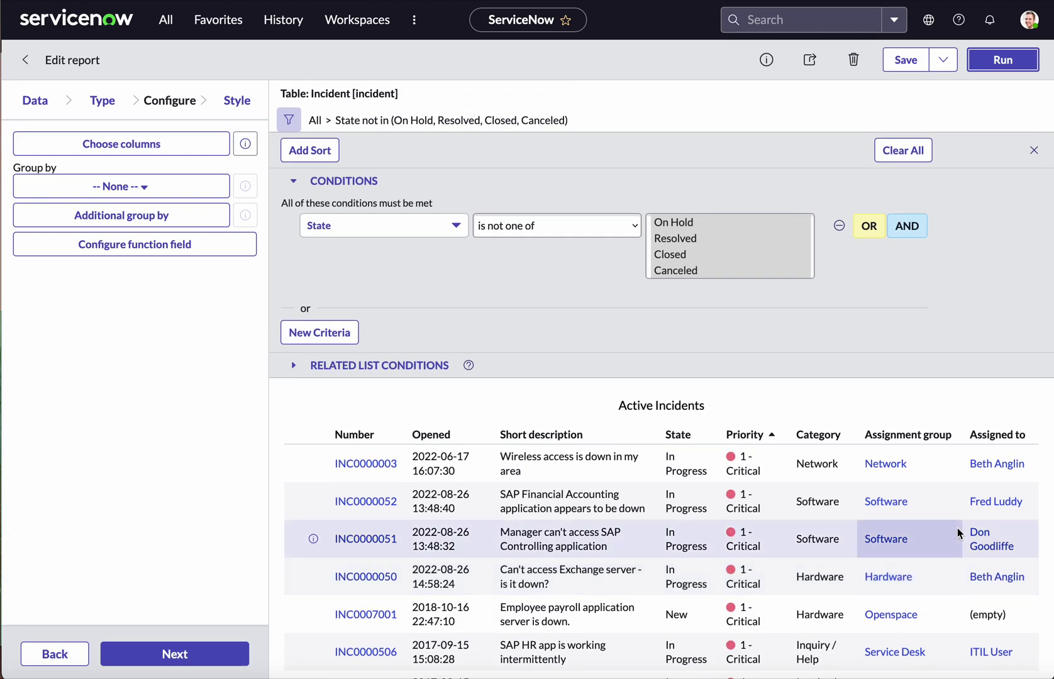
pyautogui.scroll(2, 957, 528)
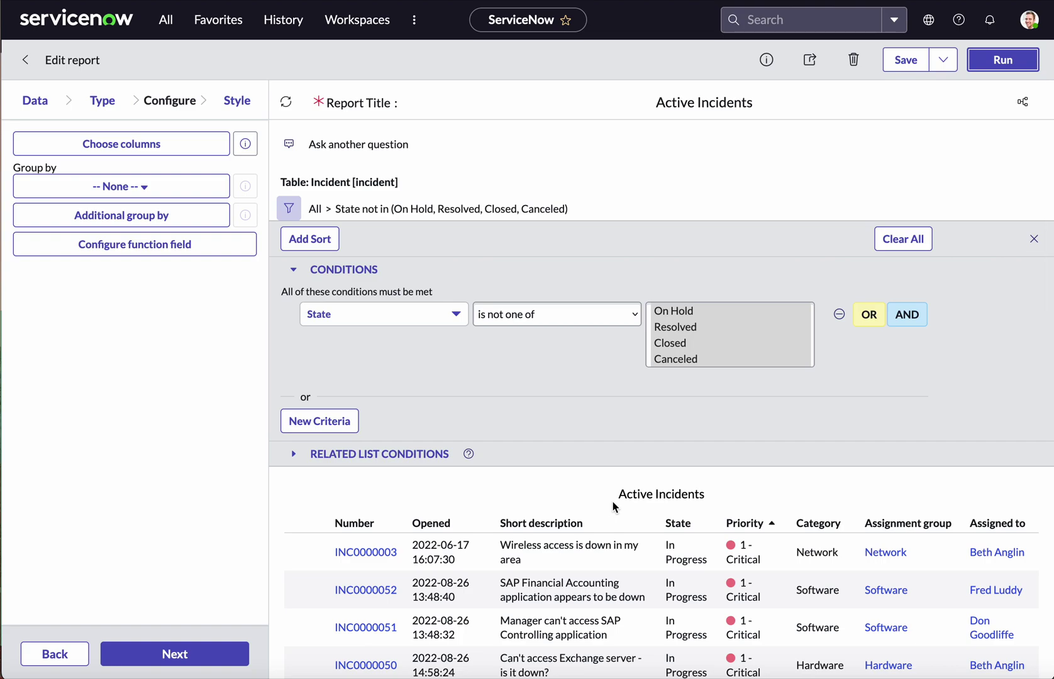
# Group the Active Incidents report by State and rerun it.
pyautogui.click(146, 189)
pyautogui.write('state')
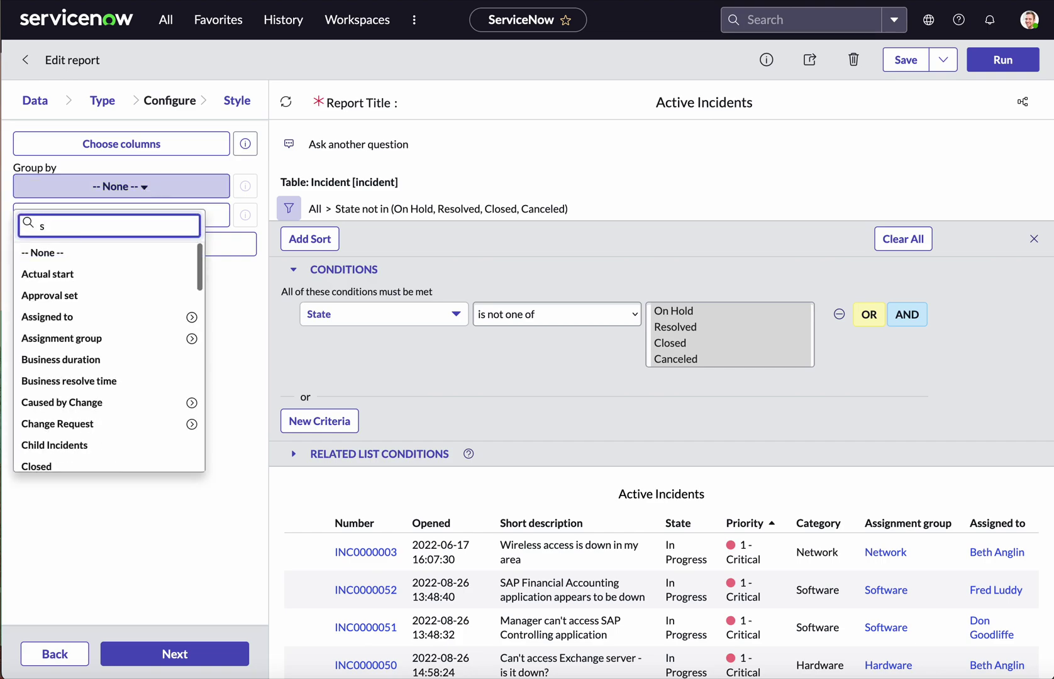
pyautogui.click(52, 317)
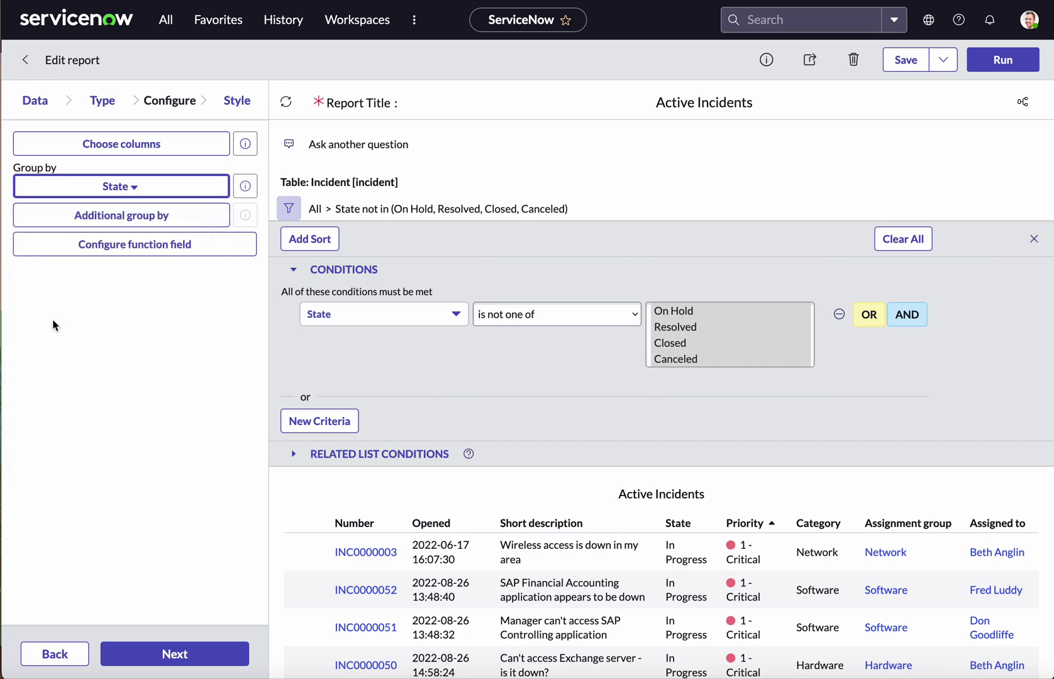
pyautogui.click(1003, 61)
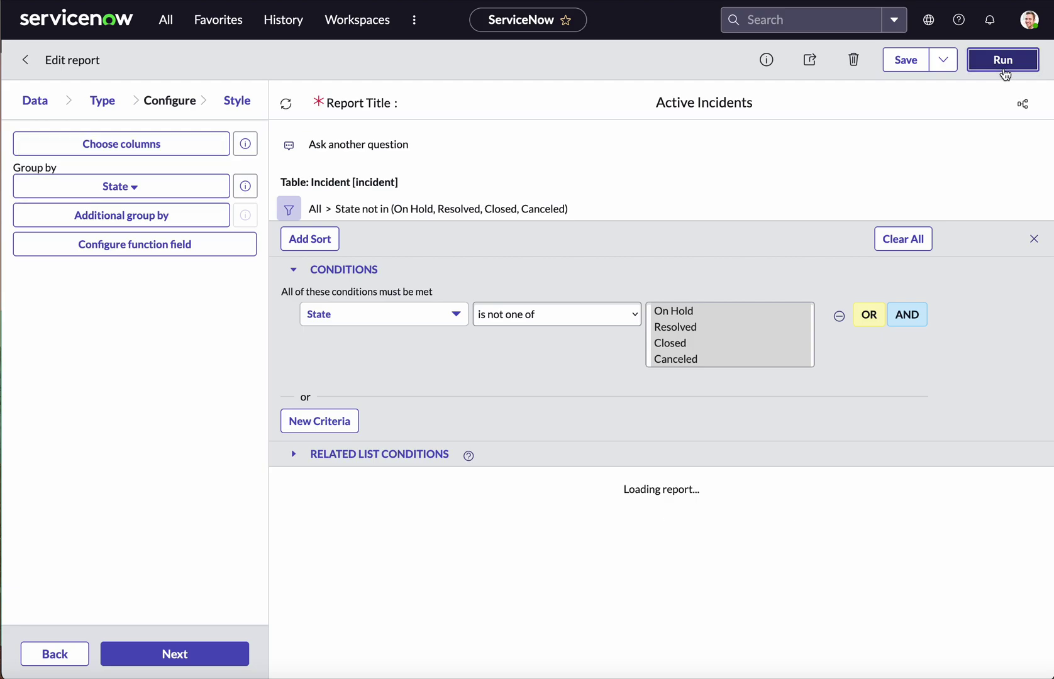
pyautogui.scroll(-1, 941, 521)
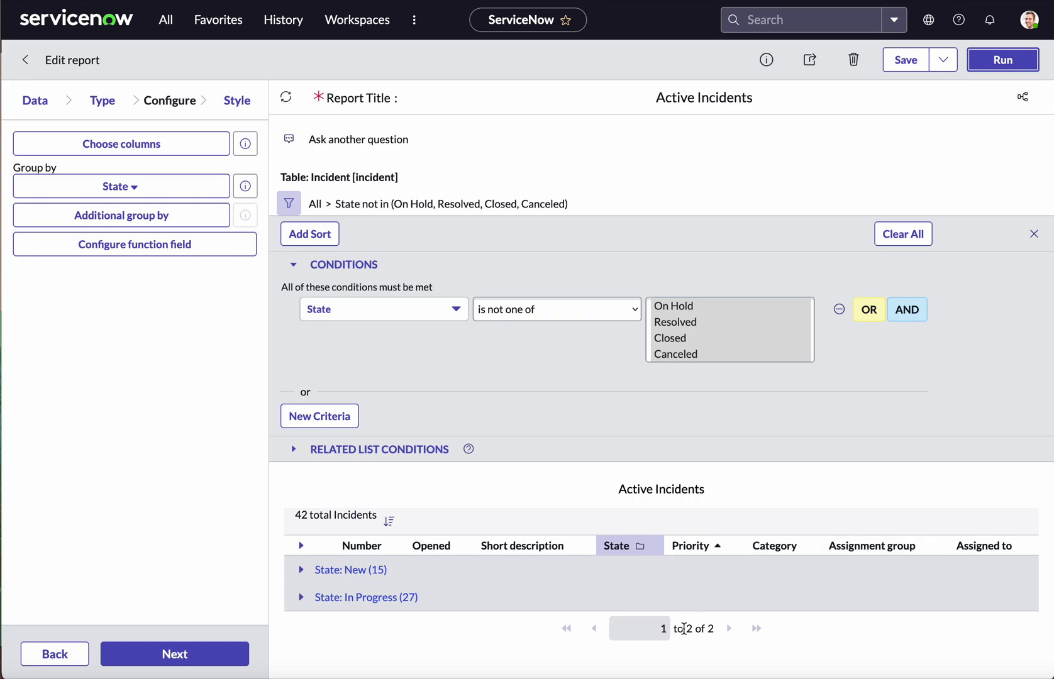
# Expand the In Progress (27) and New (15) groups.
pyautogui.click(300, 597)
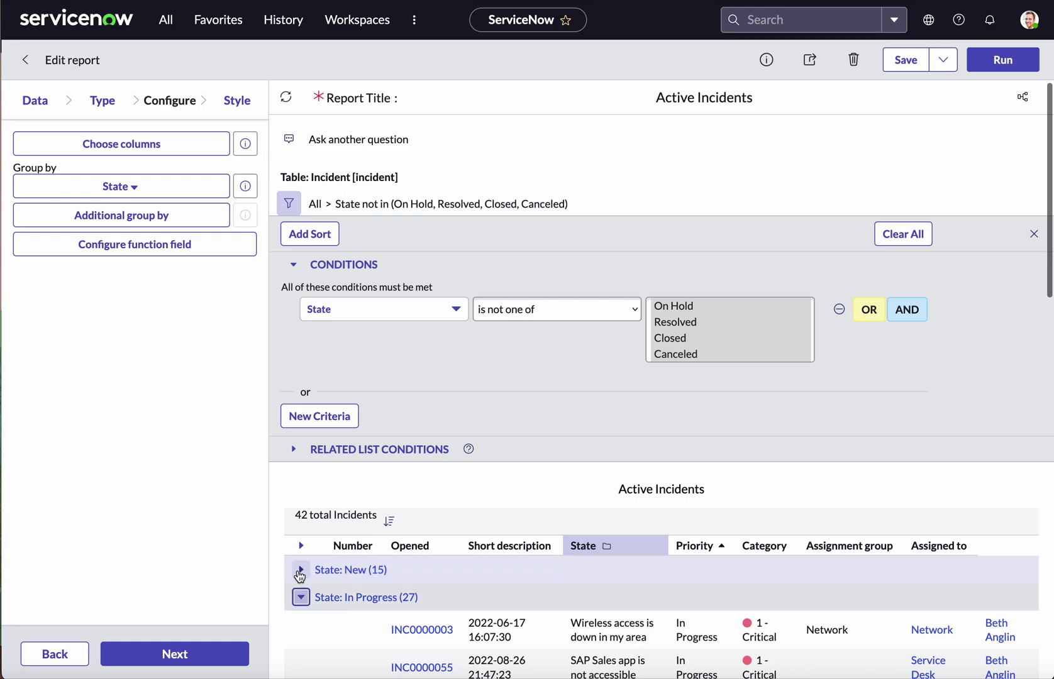
pyautogui.click(303, 572)
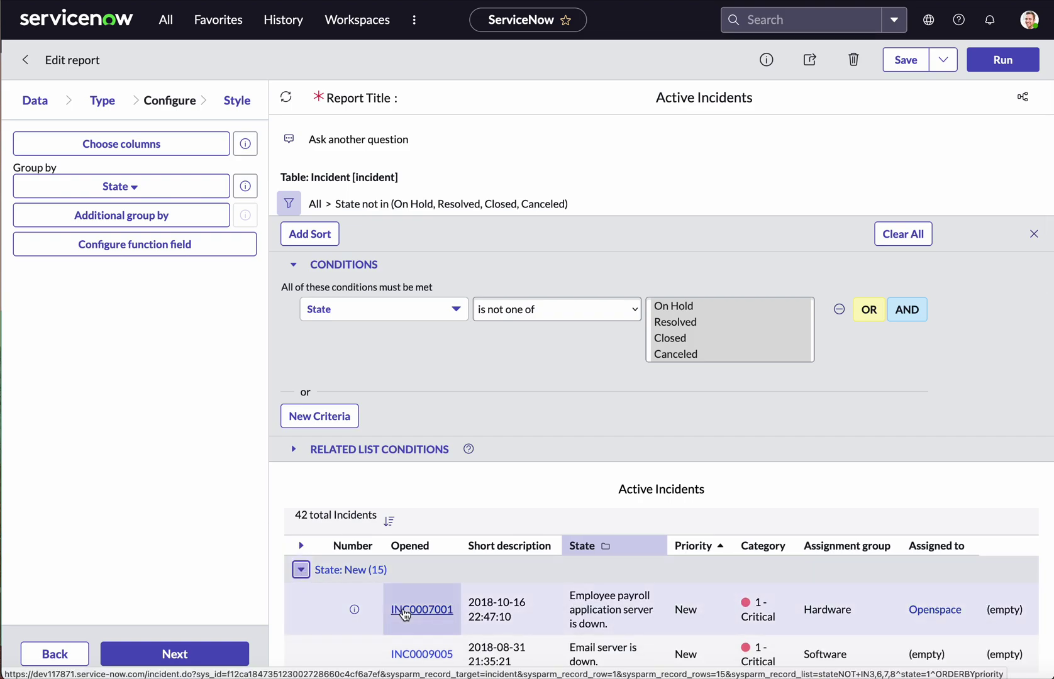
pyautogui.scroll(-2, 405, 614)
pyautogui.scroll(-1, 405, 614)
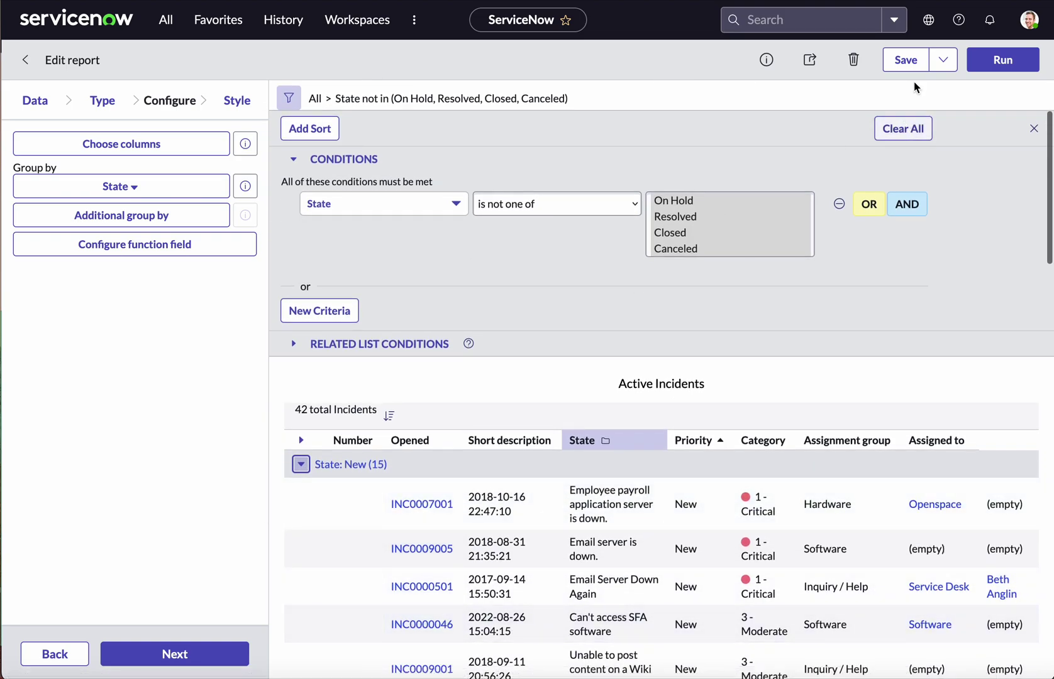